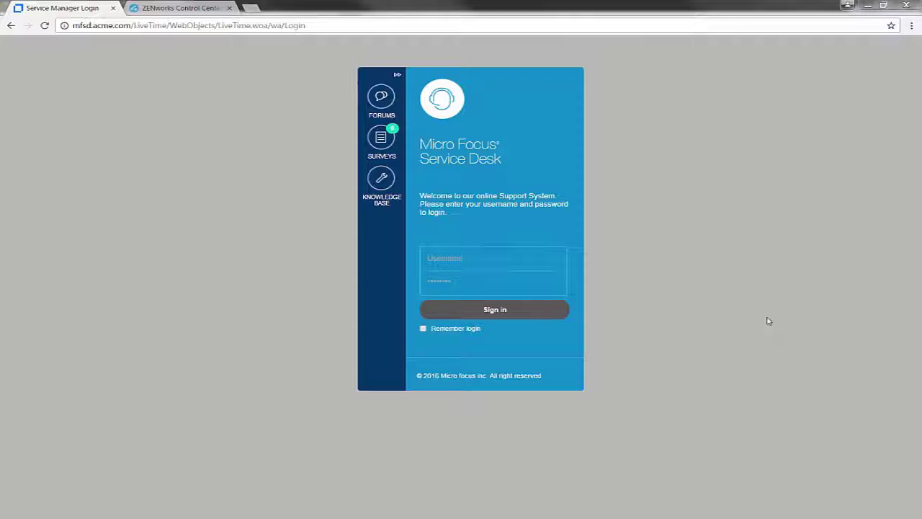
Sign in to Micro Focus Service Desk with the administrator's saved username and password.
{"action": "left_click", "coordinate": [504, 262]}
{"action": "type", "text": "rhi"}
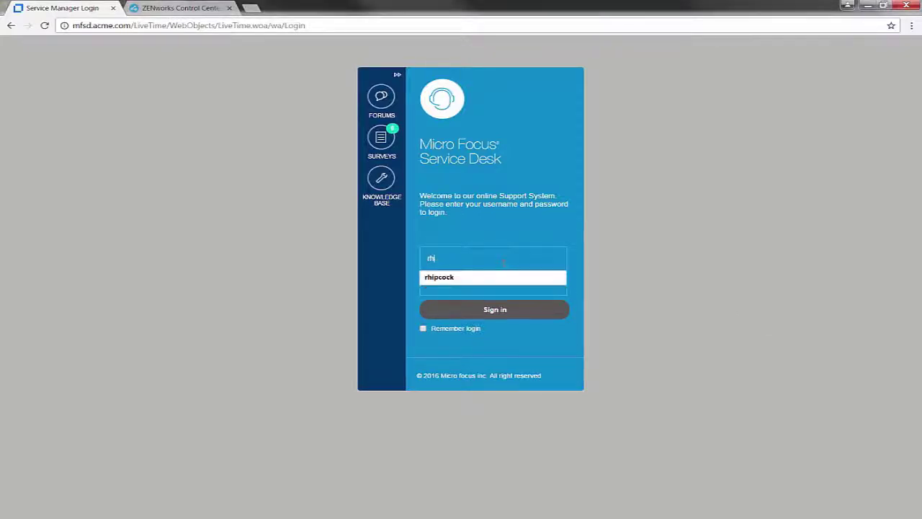
{"action": "key", "text": "Down"}
{"action": "key", "text": "Return"}
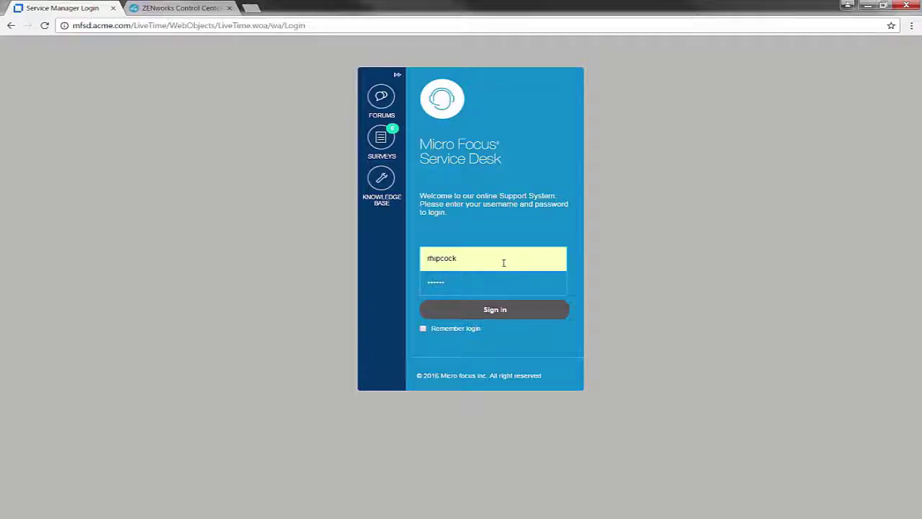
{"action": "key", "text": "Return"}
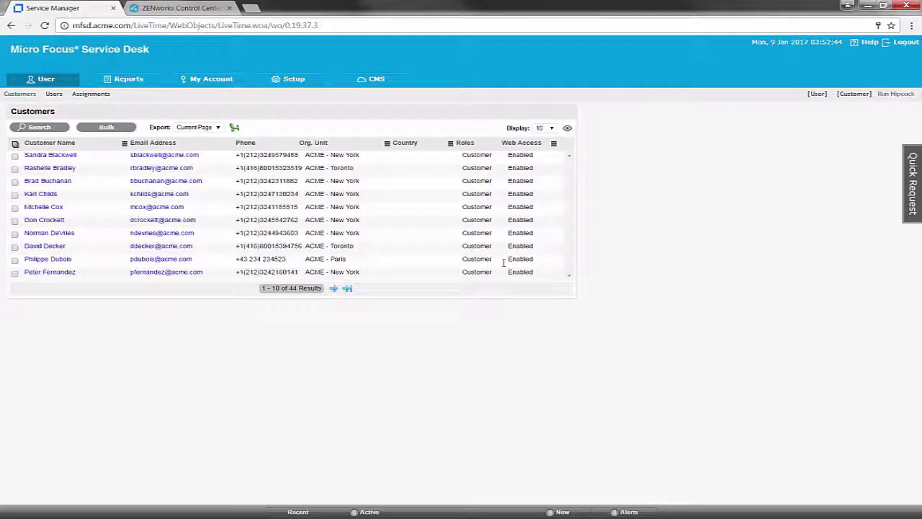
In the system privileges, turn on OpenID Consumer, enable ZENworks Remote Control, and save the settings.
{"action": "left_click", "coordinate": [301, 80]}
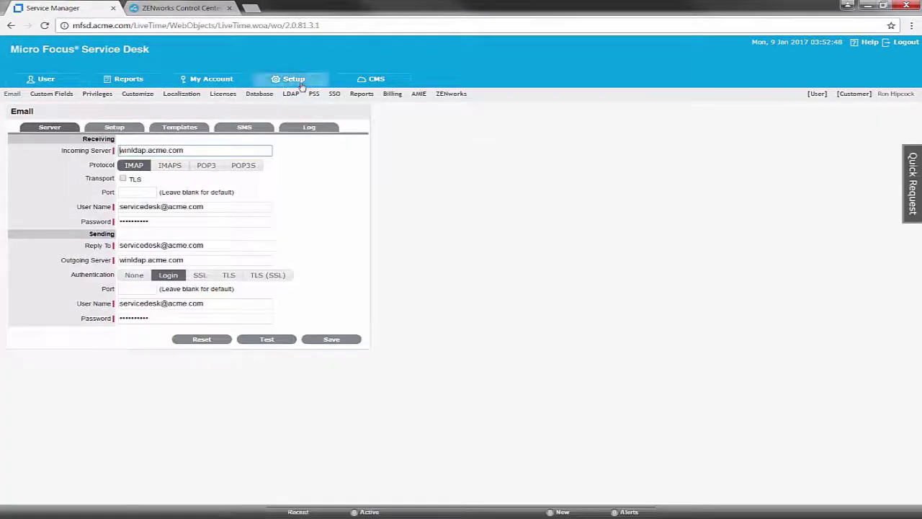
{"action": "left_click", "coordinate": [106, 97]}
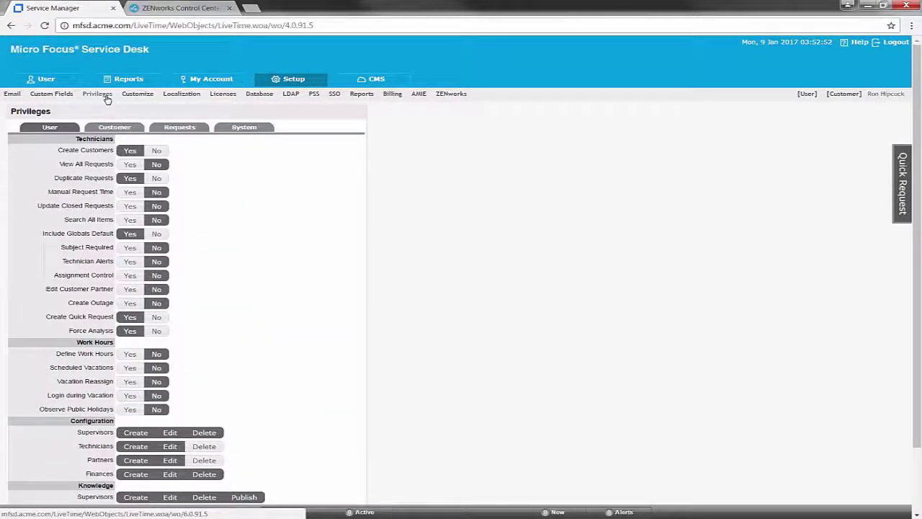
{"action": "left_click", "coordinate": [248, 129]}
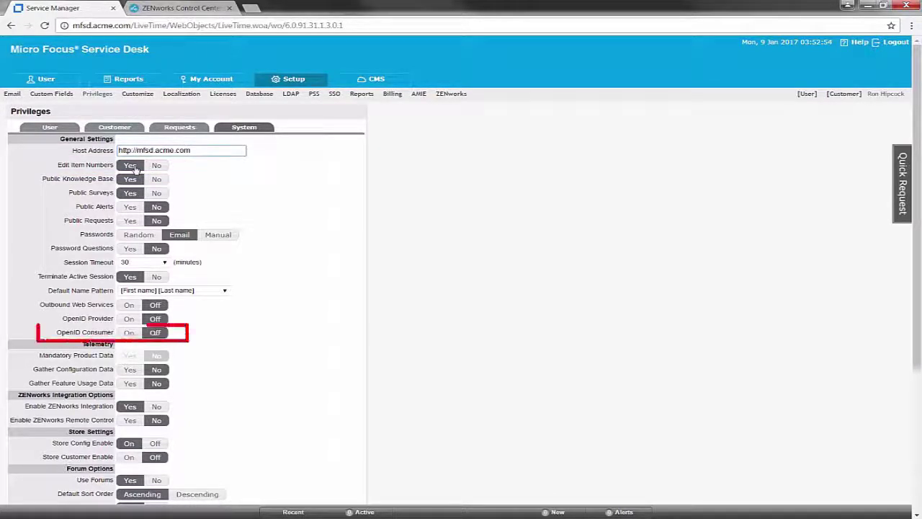
{"action": "left_click", "coordinate": [133, 336]}
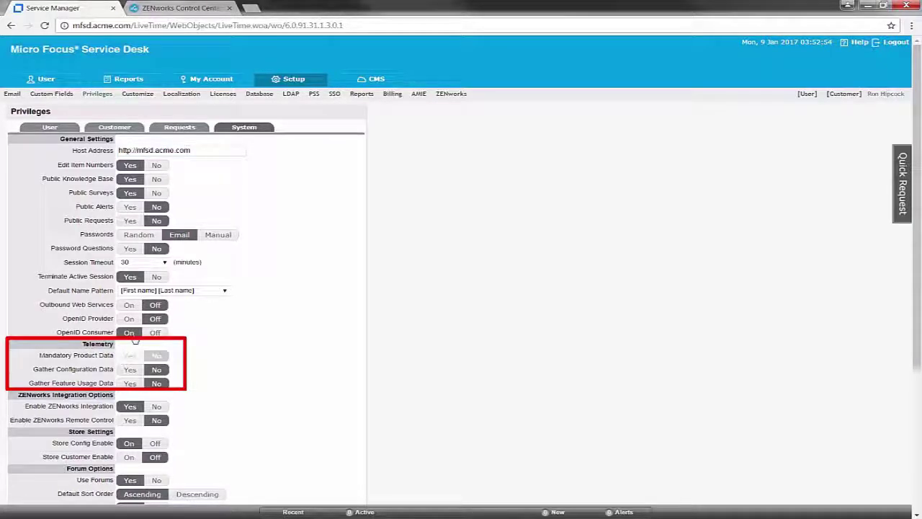
{"action": "left_click", "coordinate": [129, 421]}
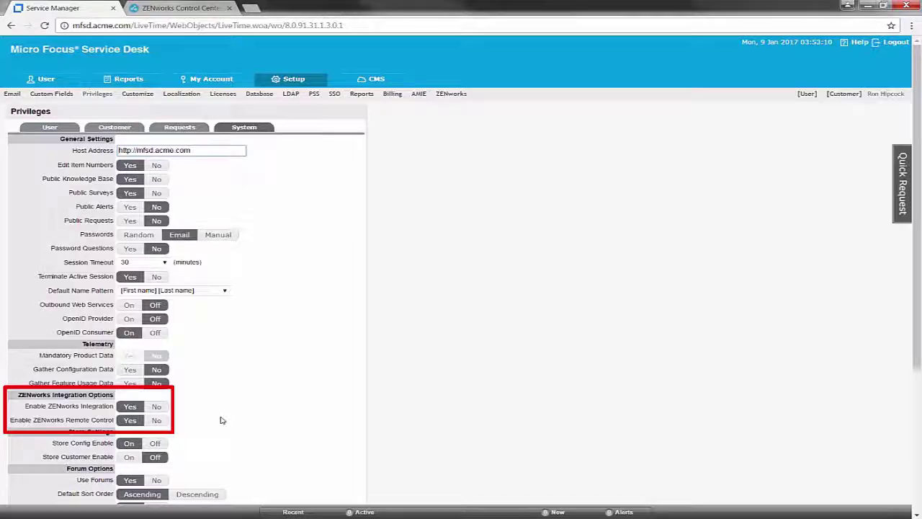
{"action": "scroll", "coordinate": [298, 475], "scroll_direction": "down", "scroll_amount": 3}
{"action": "scroll", "coordinate": [298, 474], "scroll_direction": "down", "scroll_amount": 1}
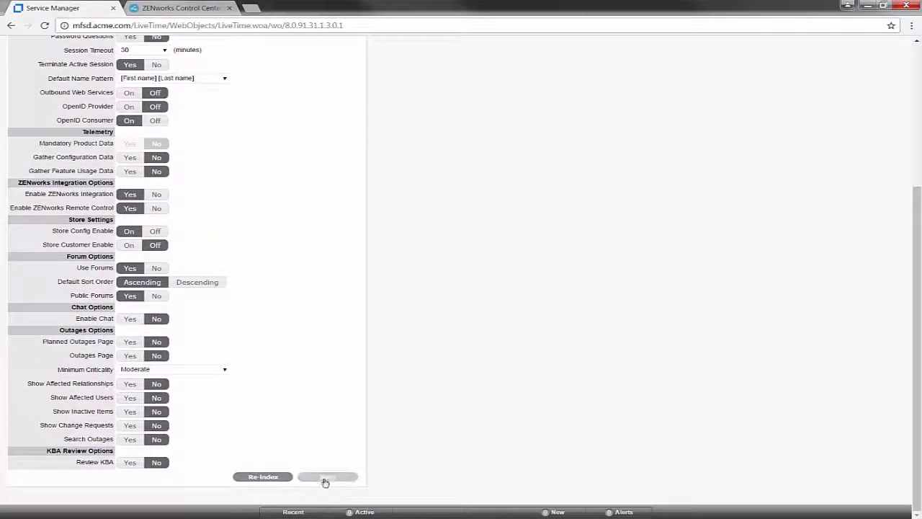
{"action": "left_click", "coordinate": [323, 482]}
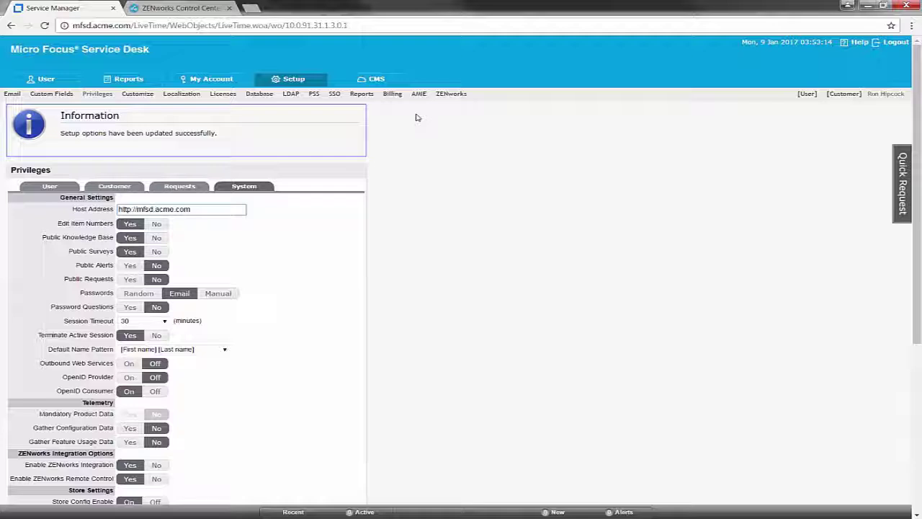
{"action": "left_click", "coordinate": [454, 97]}
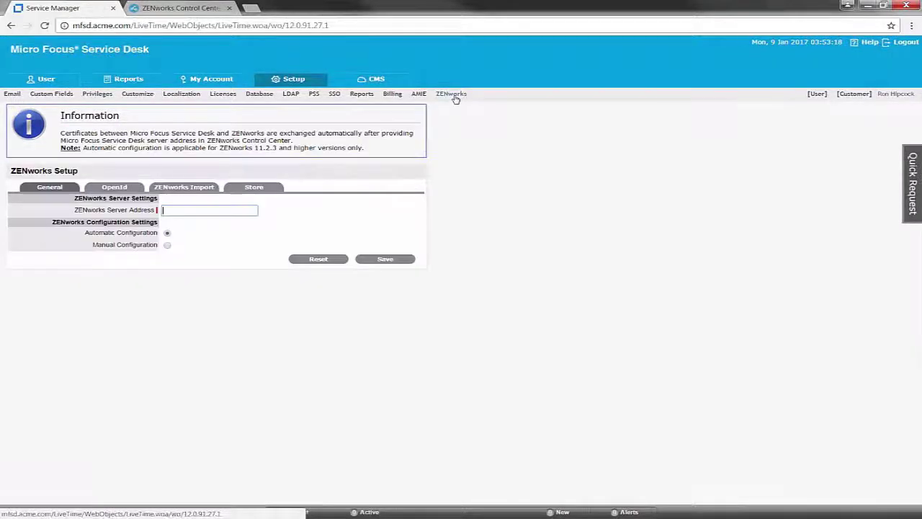
{"action": "left_click", "coordinate": [182, 210]}
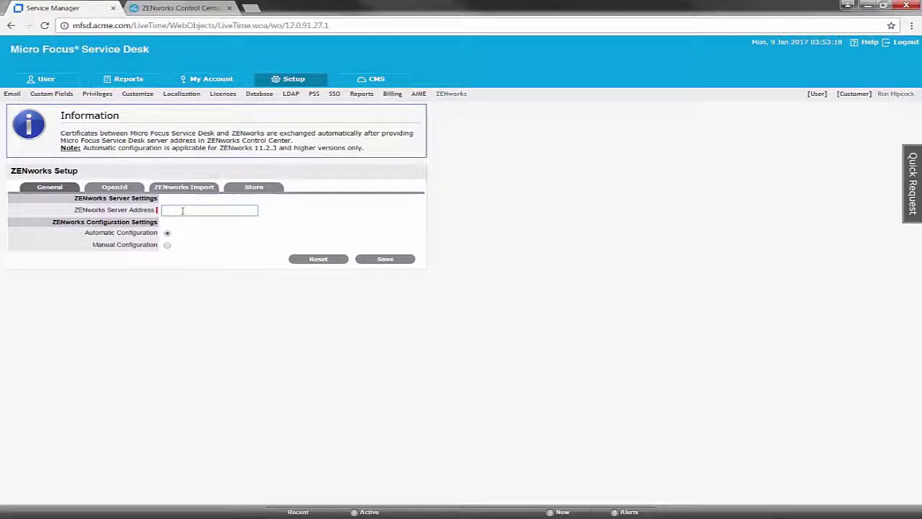
{"action": "type", "text": "h"}
{"action": "key", "text": "Down"}
{"action": "key", "text": "Return"}
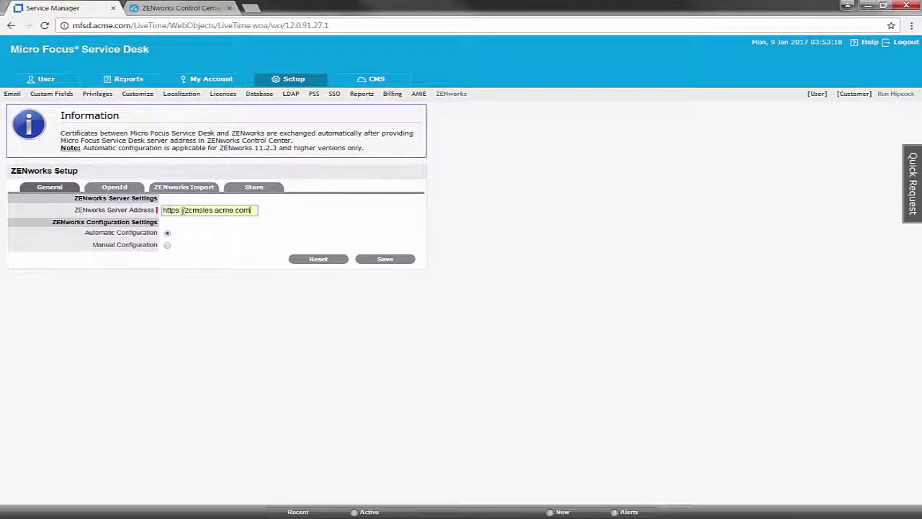
{"action": "left_click", "coordinate": [382, 259]}
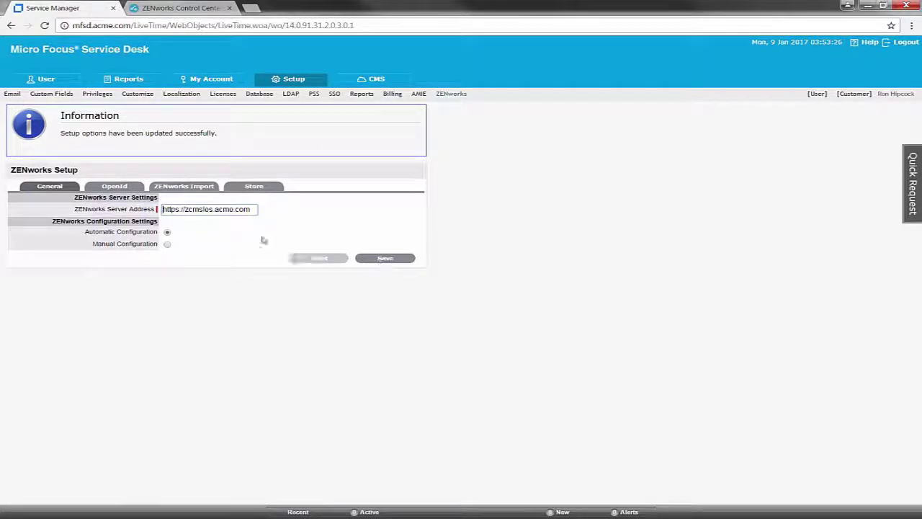
{"action": "left_click", "coordinate": [119, 186]}
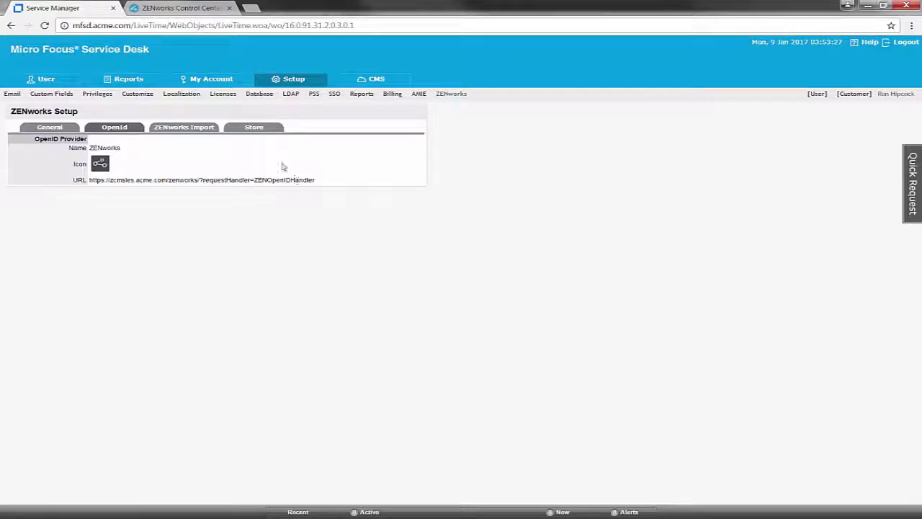
Switch to ZENworks Control Center, open the Service Desk Registration settings, and enable registering a Service Desk server.
{"action": "left_click", "coordinate": [196, 10]}
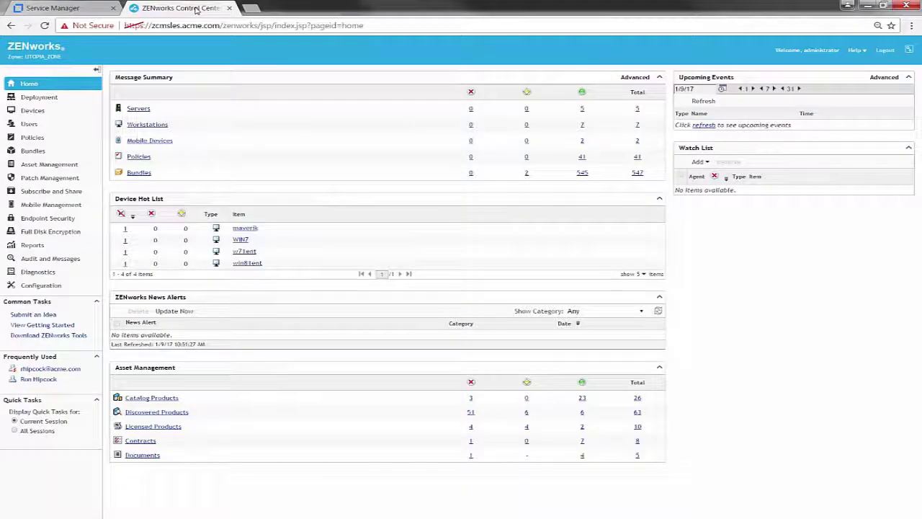
{"action": "left_click", "coordinate": [41, 287]}
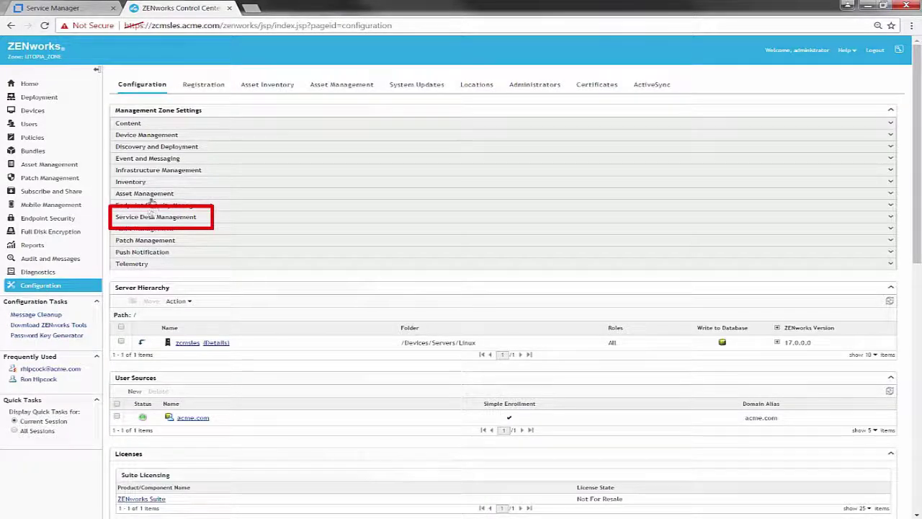
{"action": "left_click", "coordinate": [154, 217]}
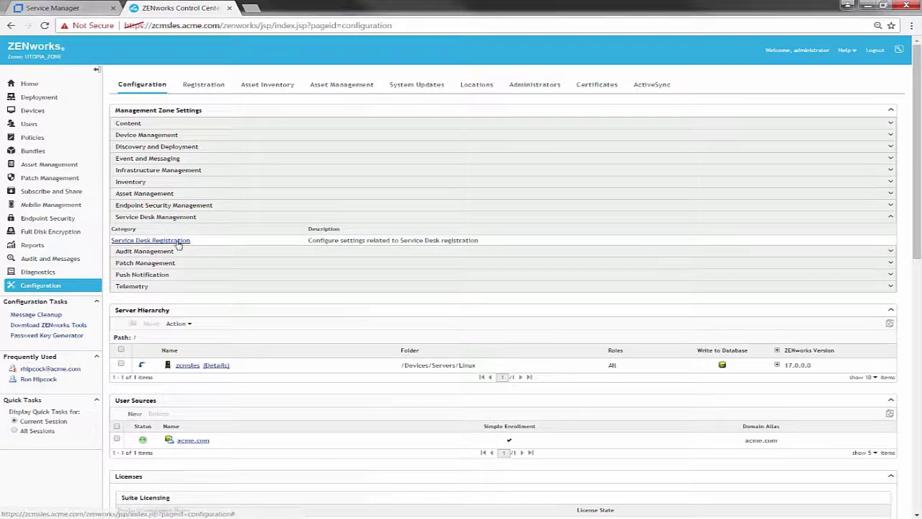
{"action": "left_click", "coordinate": [177, 242]}
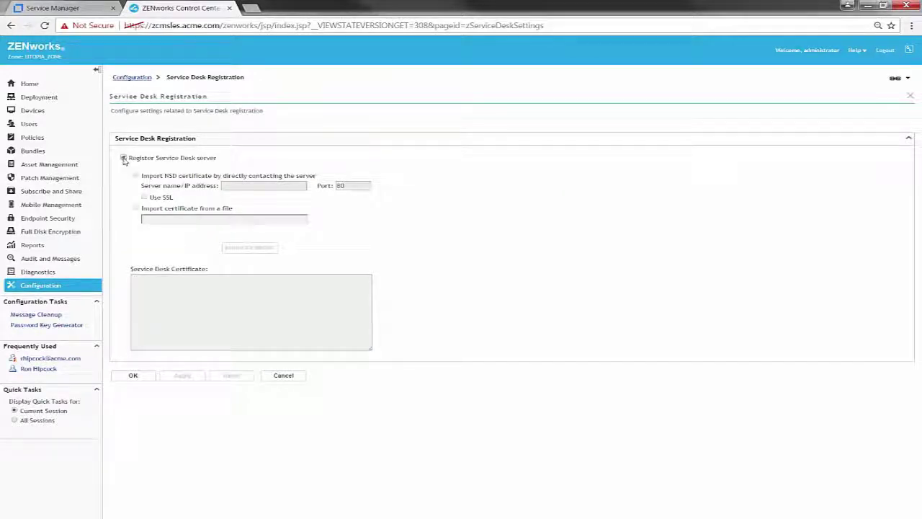
{"action": "left_click", "coordinate": [124, 158]}
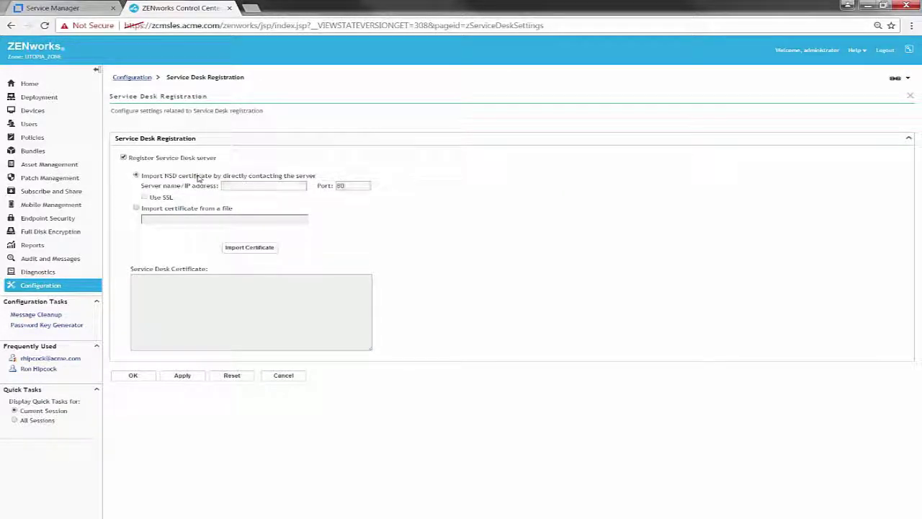
Import the Service Desk certificate directly from the server mfsd.acme.com, and apply the registration settings.
{"action": "left_click", "coordinate": [253, 186]}
{"action": "type", "text": "mfsd.acme"}
{"action": "type", "text": ".com"}
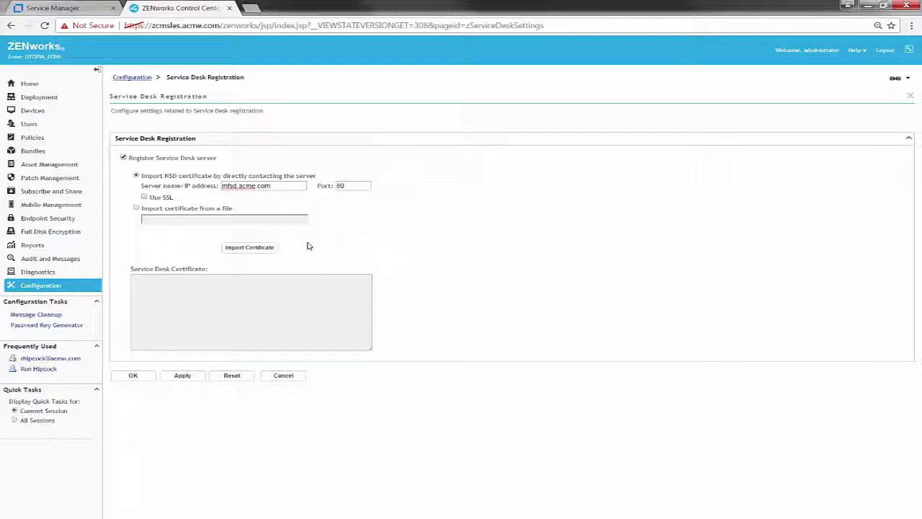
{"action": "left_click", "coordinate": [270, 249]}
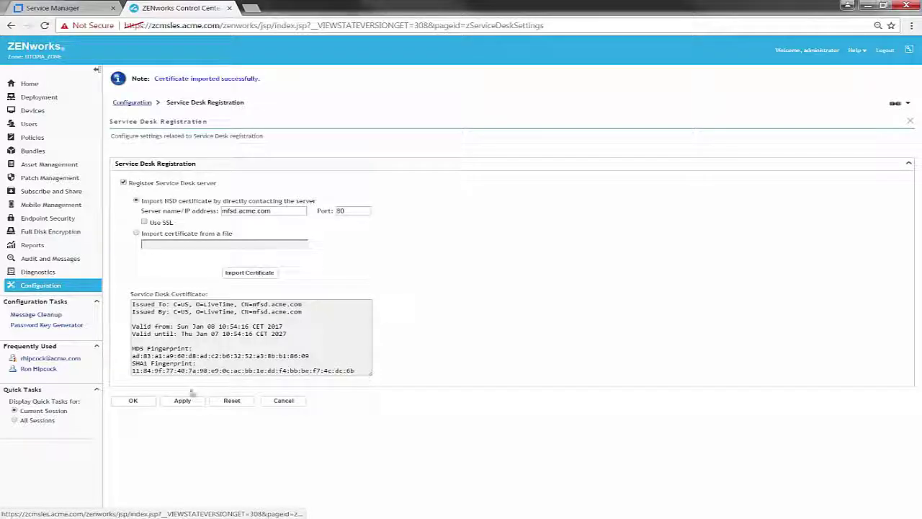
{"action": "left_click", "coordinate": [185, 402]}
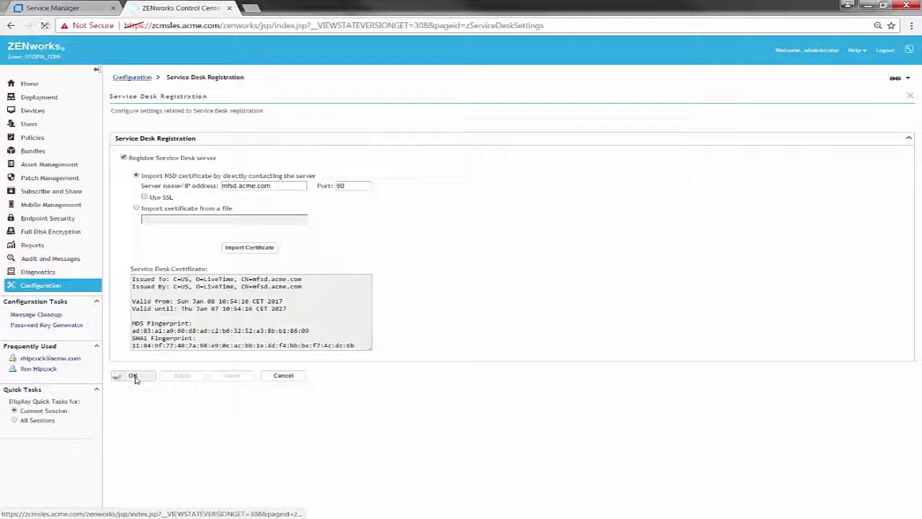
{"action": "left_click", "coordinate": [123, 375]}
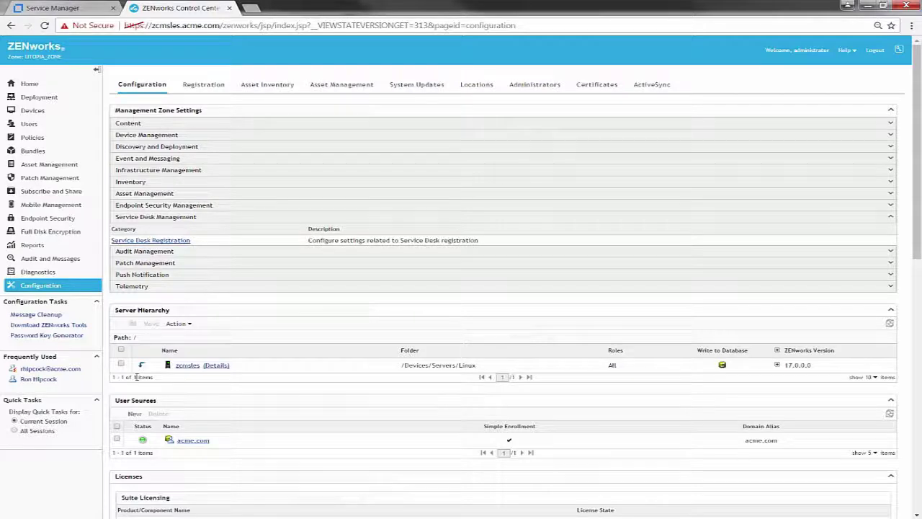
Begin adding a new administrator based on a user source, and open the user selection.
{"action": "left_click", "coordinate": [531, 86]}
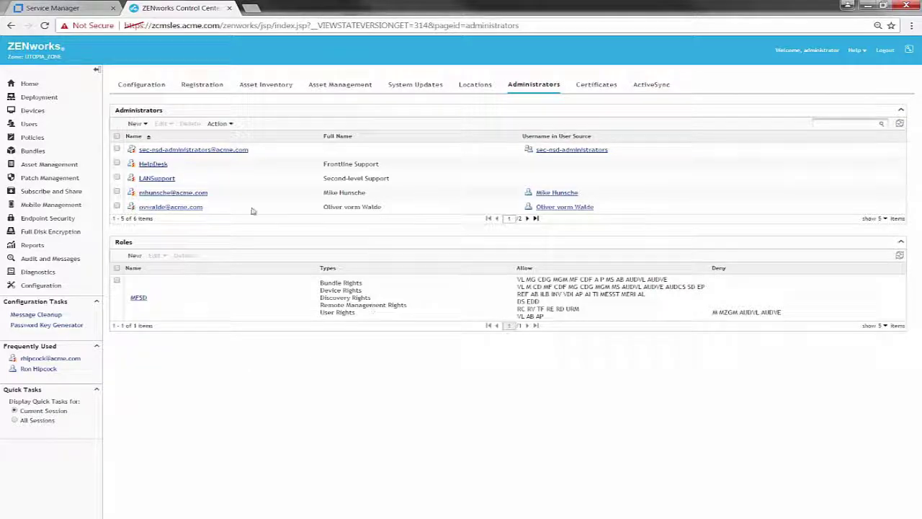
{"action": "left_click", "coordinate": [134, 124]}
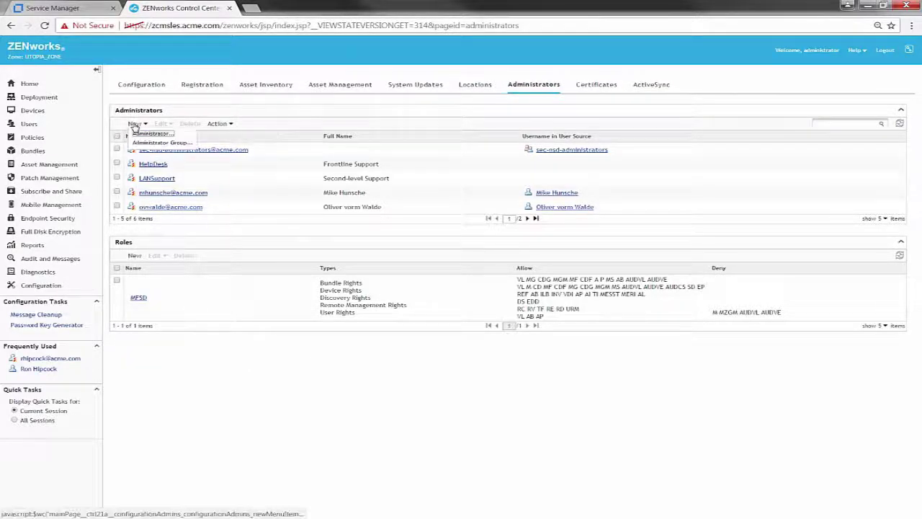
{"action": "left_click", "coordinate": [147, 134]}
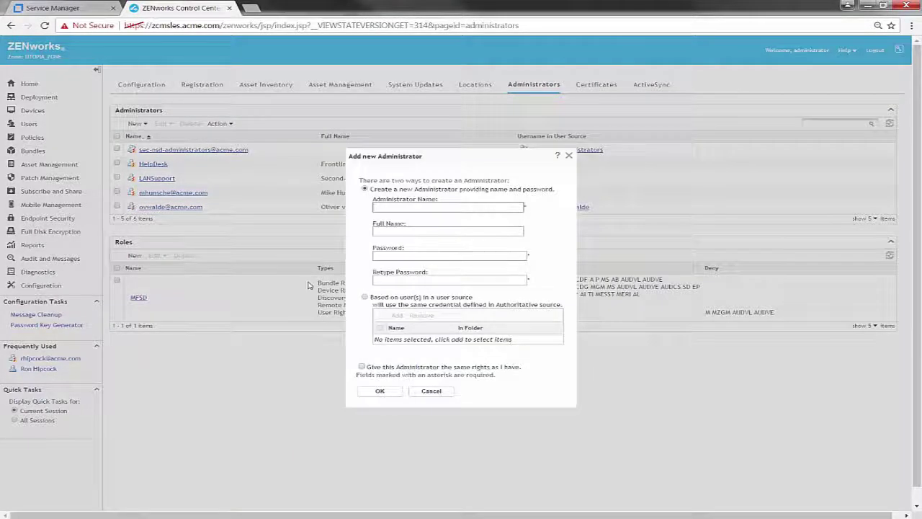
{"action": "left_click", "coordinate": [366, 298]}
{"action": "left_click", "coordinate": [395, 315]}
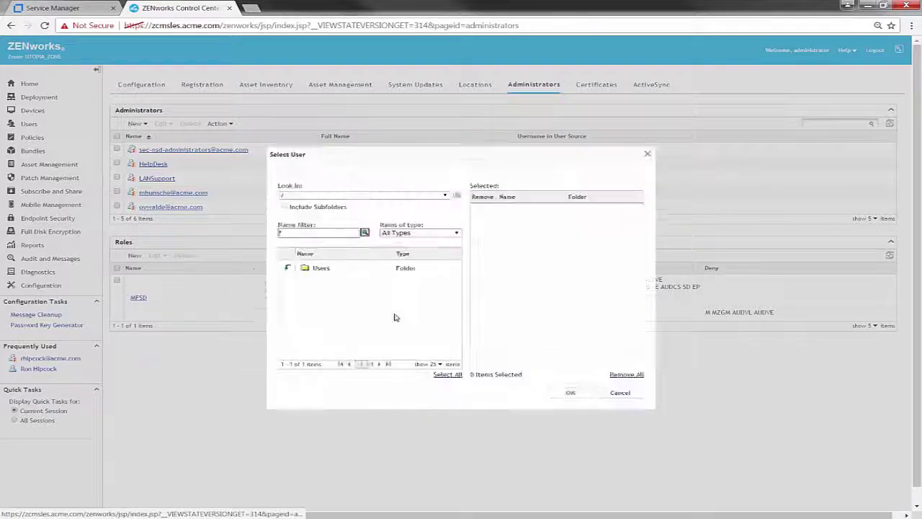
Select the second-to-last user in /Users/acme.com/acme.com/New York/IT and create the administrator from that account.
{"action": "left_click", "coordinate": [287, 268]}
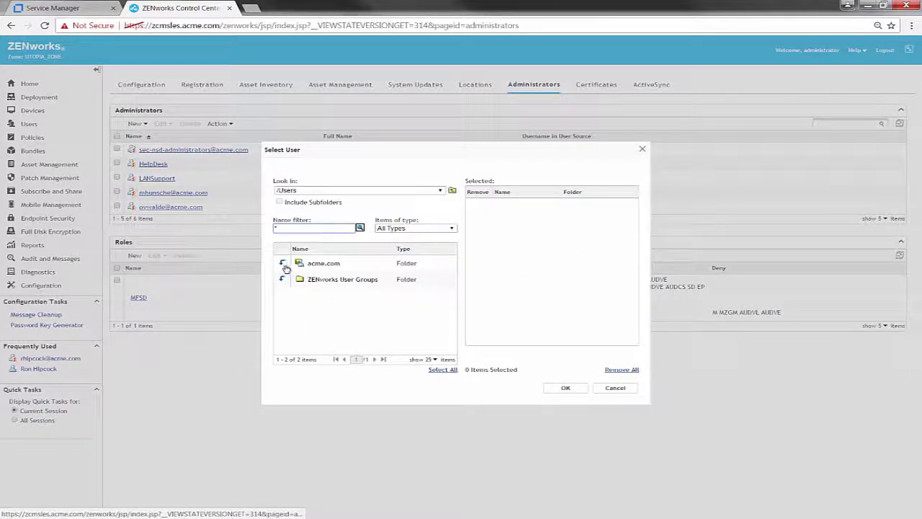
{"action": "left_click", "coordinate": [285, 267]}
{"action": "left_click", "coordinate": [283, 265]}
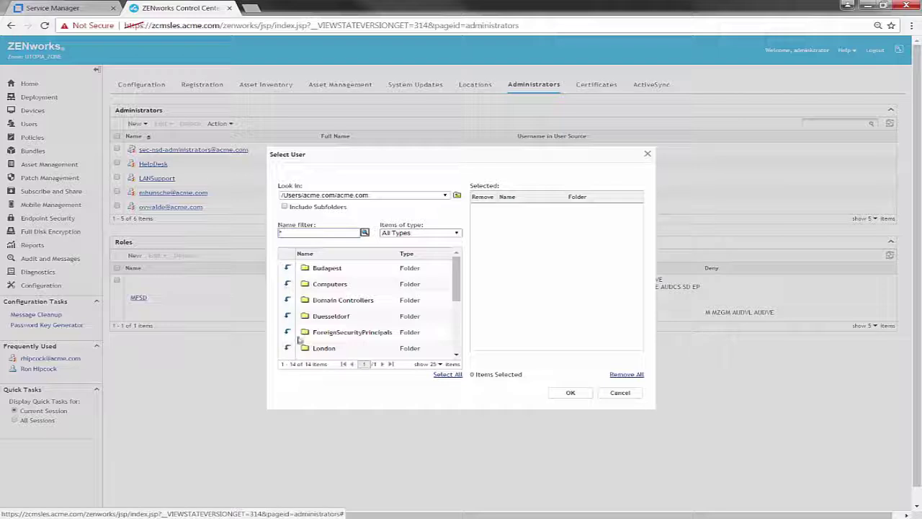
{"action": "scroll", "coordinate": [454, 359], "scroll_direction": "down", "scroll_amount": 3}
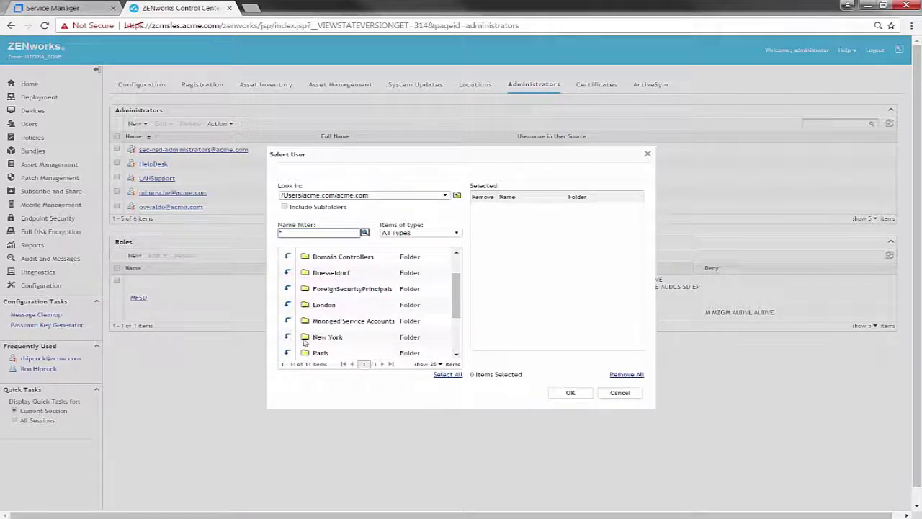
{"action": "left_click", "coordinate": [288, 336]}
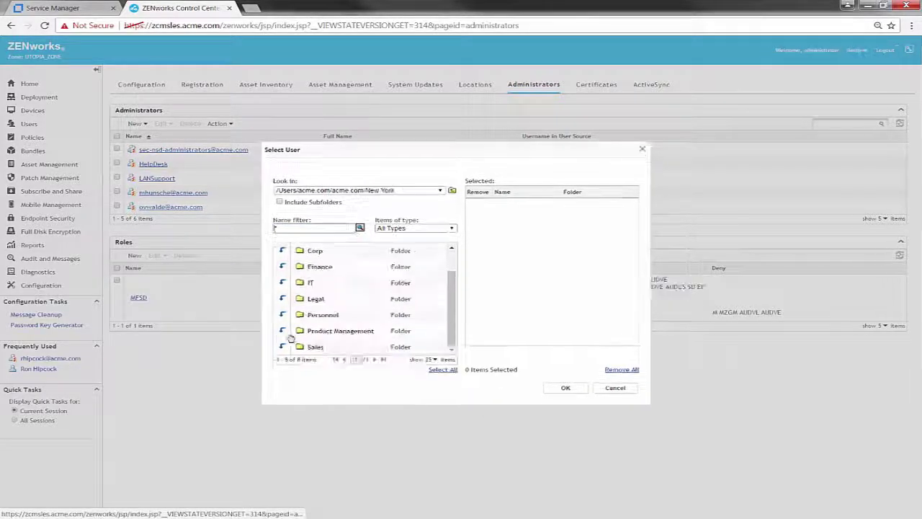
{"action": "left_click", "coordinate": [282, 282]}
{"action": "left_click", "coordinate": [340, 328]}
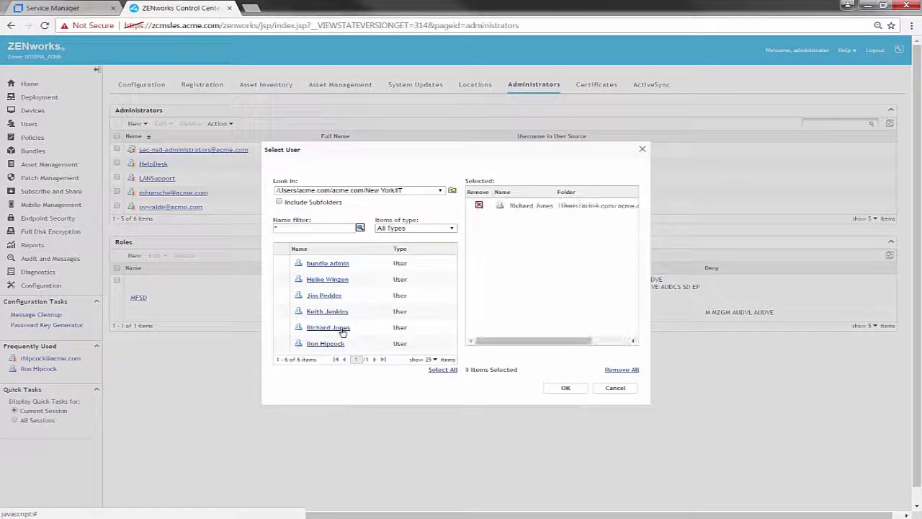
{"action": "left_click", "coordinate": [577, 390]}
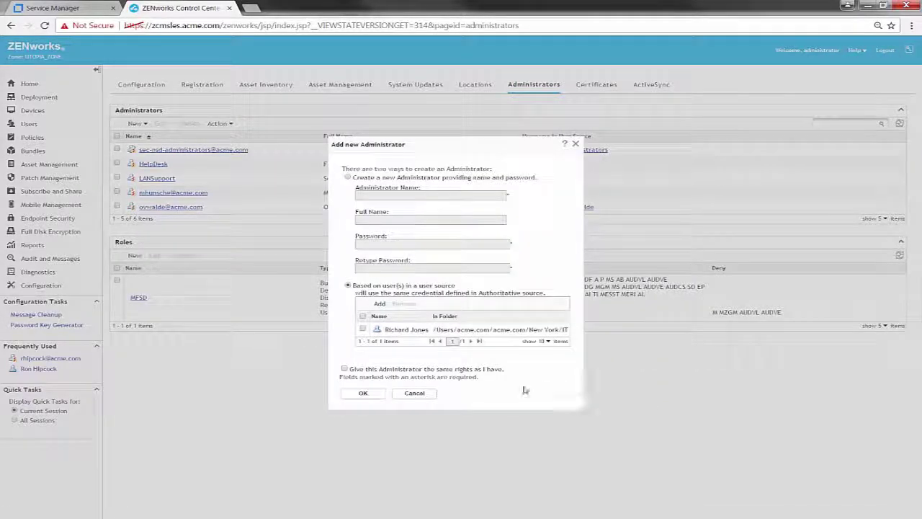
{"action": "left_click", "coordinate": [370, 395]}
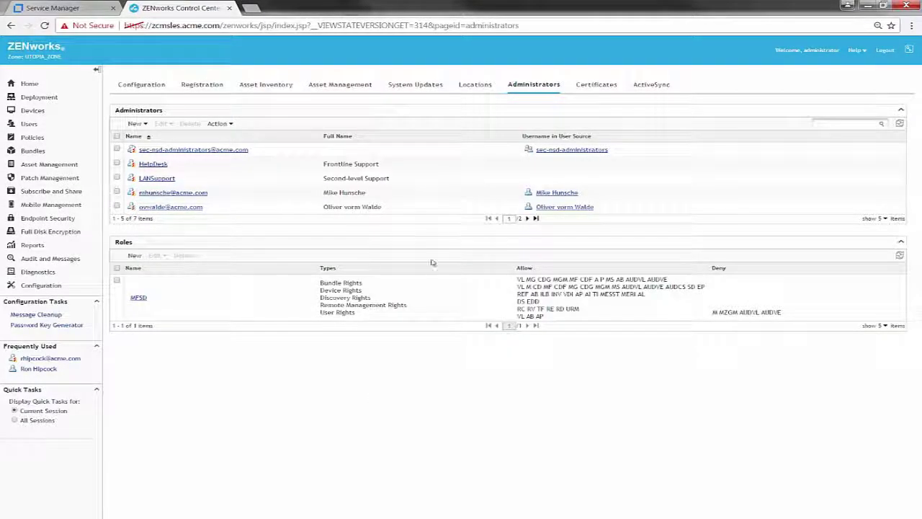
Open the rights of the newly created administrator on the second page of administrators and begin assigning the MFSD role.
{"action": "left_click", "coordinate": [527, 217]}
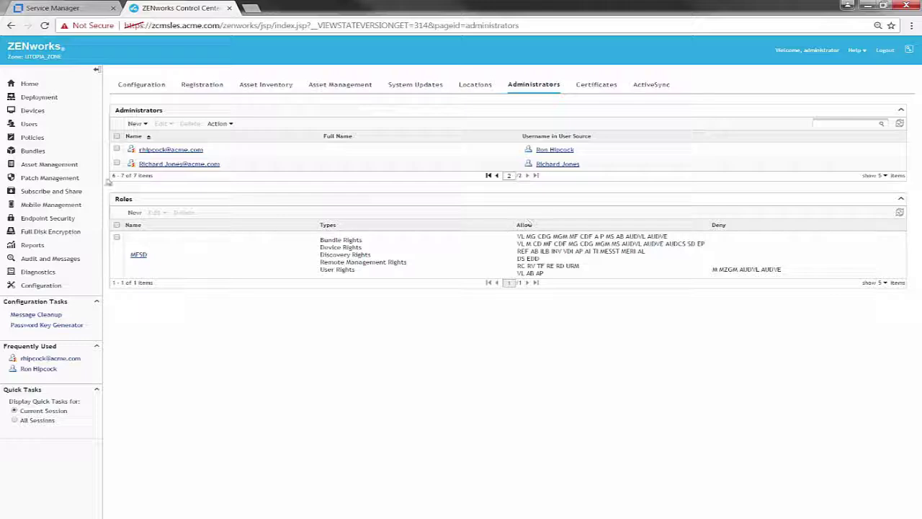
{"action": "left_click", "coordinate": [171, 165]}
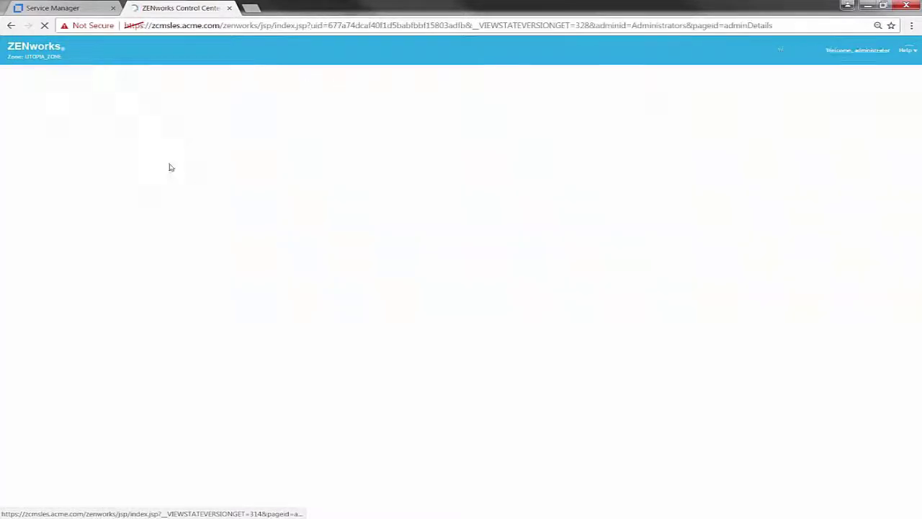
{"action": "left_click", "coordinate": [177, 112]}
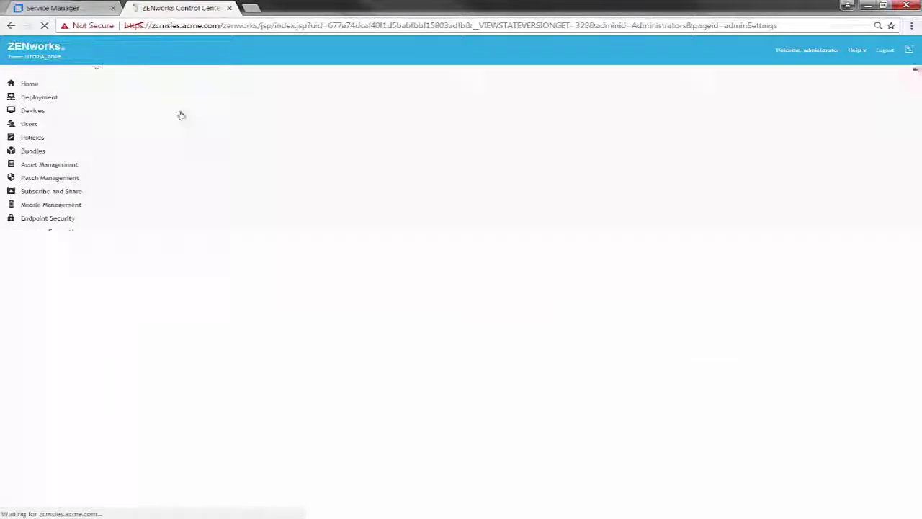
{"action": "left_click", "coordinate": [139, 191]}
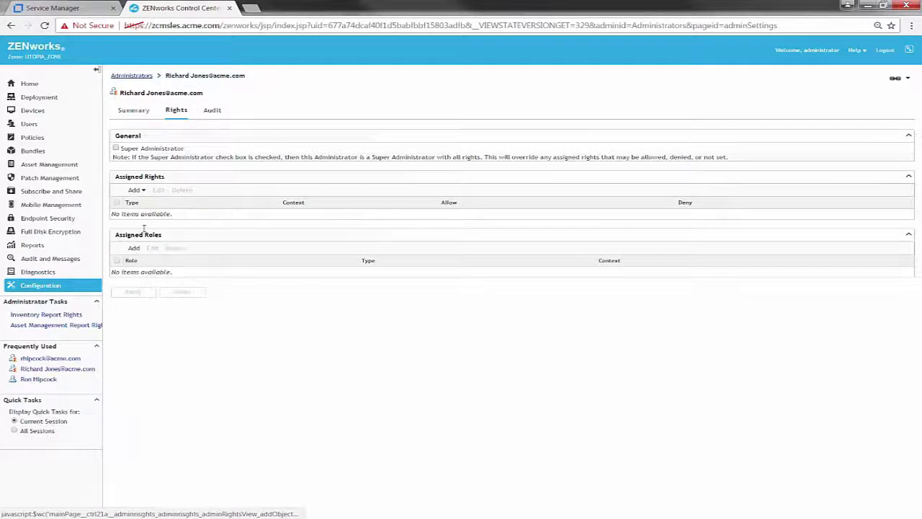
{"action": "left_click", "coordinate": [134, 248]}
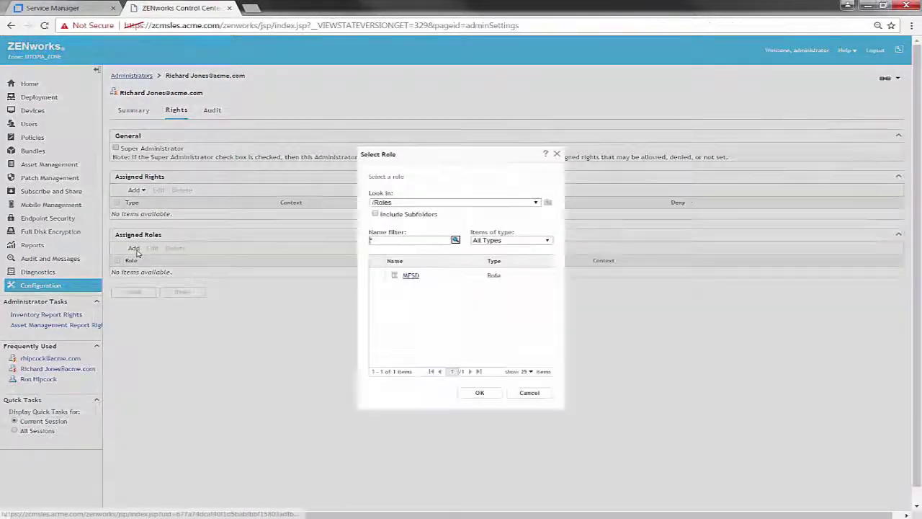
{"action": "left_click", "coordinate": [410, 276]}
{"action": "left_click", "coordinate": [482, 394]}
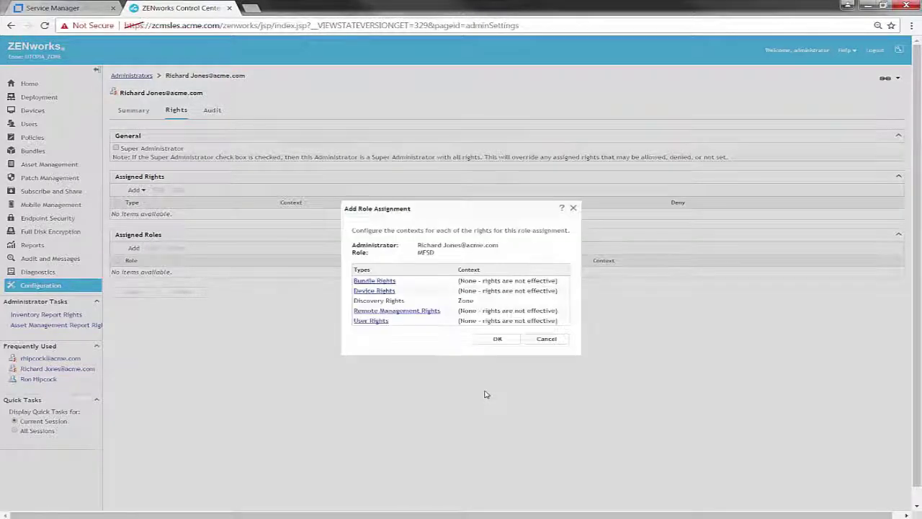
Set the context of the role's Bundle Rights to the Bundles folder.
{"action": "left_click", "coordinate": [377, 281]}
{"action": "left_click", "coordinate": [375, 272]}
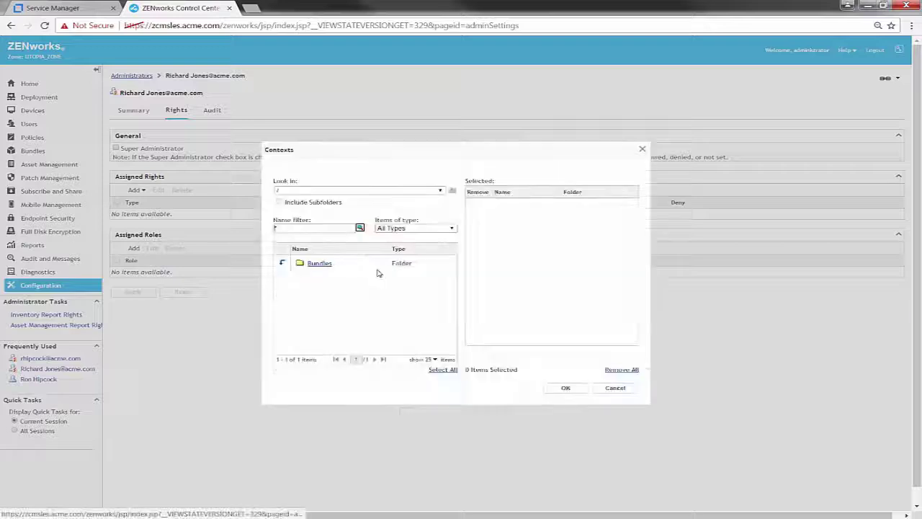
{"action": "left_click", "coordinate": [315, 264]}
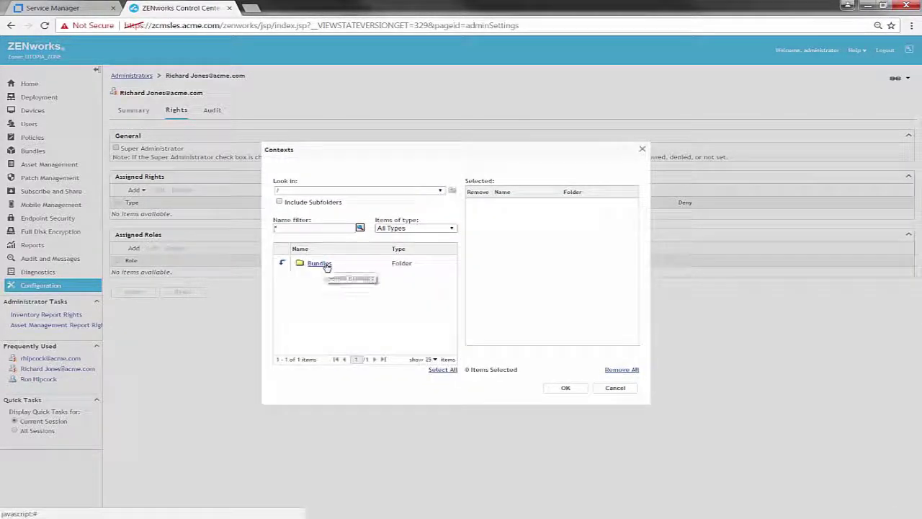
{"action": "left_click", "coordinate": [328, 265]}
{"action": "left_click", "coordinate": [566, 388]}
{"action": "left_click", "coordinate": [496, 318]}
Set the context of the role's Device Rights to the Devices folder.
{"action": "left_click", "coordinate": [393, 290]}
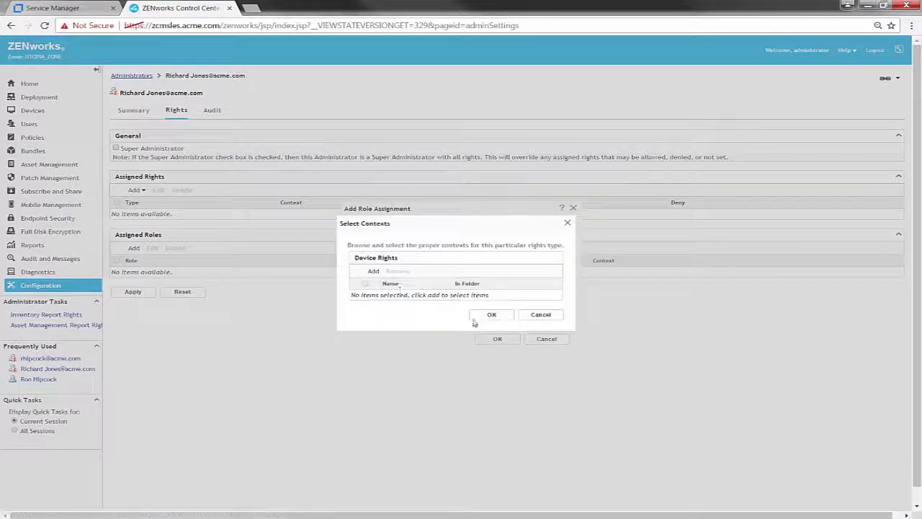
{"action": "left_click", "coordinate": [373, 268]}
{"action": "left_click", "coordinate": [324, 263]}
{"action": "left_click", "coordinate": [565, 387]}
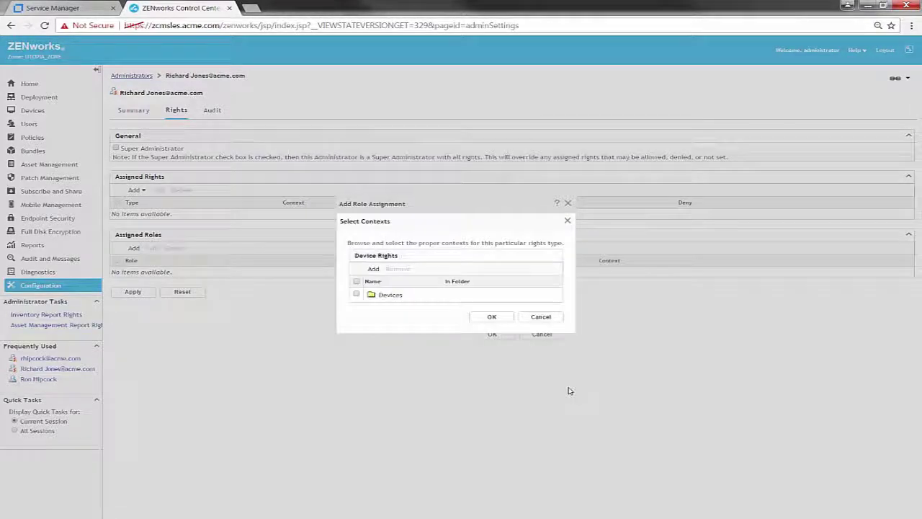
{"action": "left_click", "coordinate": [491, 317]}
Set the Remote Management Rights contexts to the Devices folder for devices and the Users folder for users.
{"action": "left_click", "coordinate": [404, 317]}
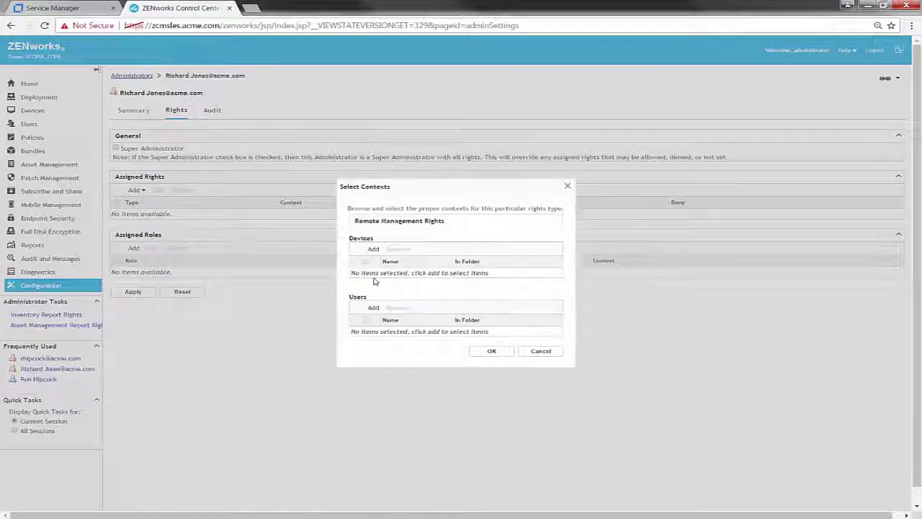
{"action": "left_click", "coordinate": [373, 268]}
{"action": "left_click", "coordinate": [319, 262]}
{"action": "left_click", "coordinate": [566, 388]}
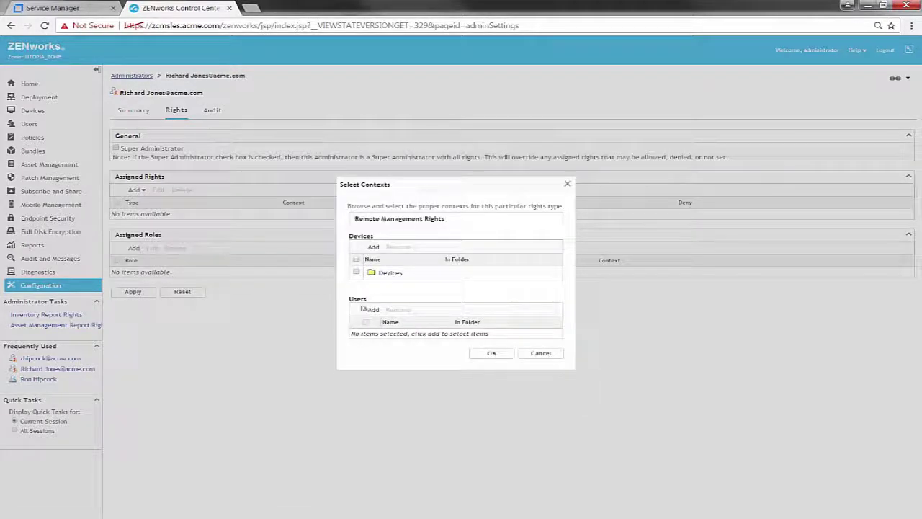
{"action": "left_click", "coordinate": [372, 314]}
{"action": "left_click", "coordinate": [319, 263]}
{"action": "left_click", "coordinate": [565, 387]}
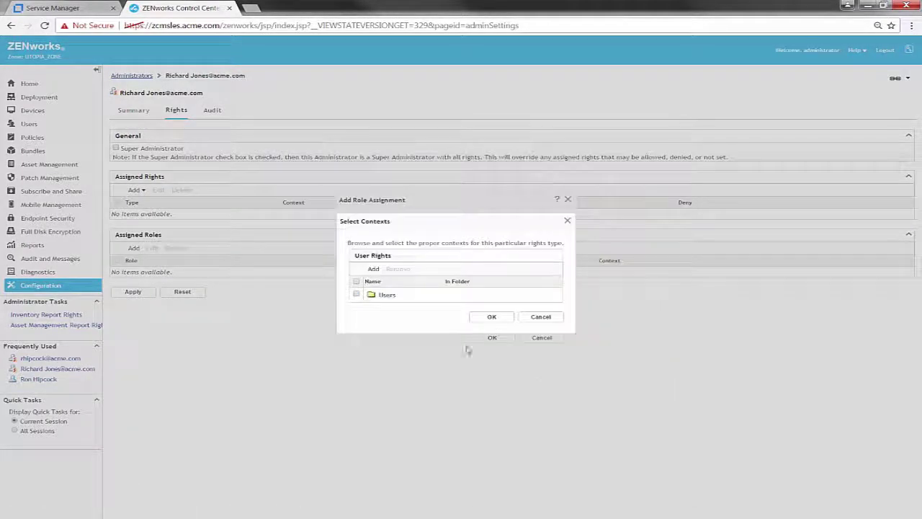
Set the User Rights context to the Users folder, then confirm the role assignment and apply the administrator's rights.
{"action": "left_click", "coordinate": [491, 317]}
{"action": "left_click", "coordinate": [492, 337]}
{"action": "left_click", "coordinate": [133, 338]}
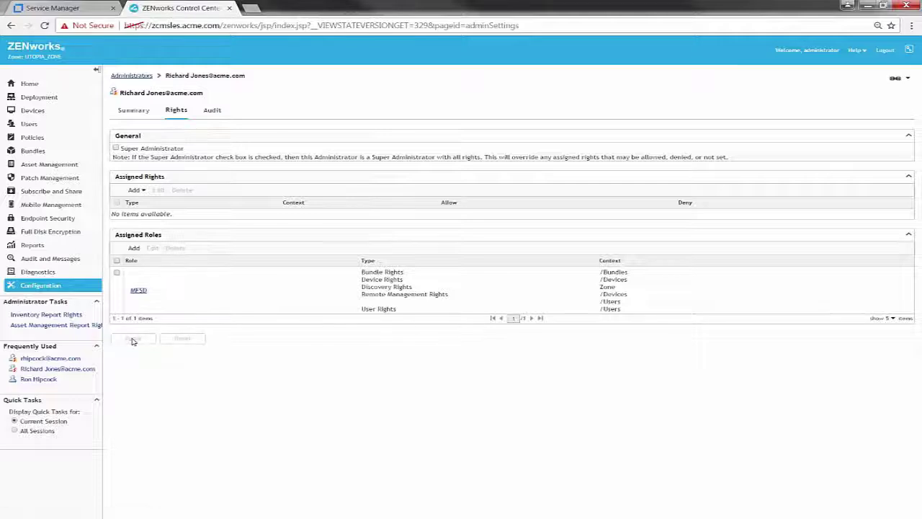
Switch to Micro Focus Service Desk and start a new ZENworks import with the server identifier zcmsles.
{"action": "left_click", "coordinate": [85, 7]}
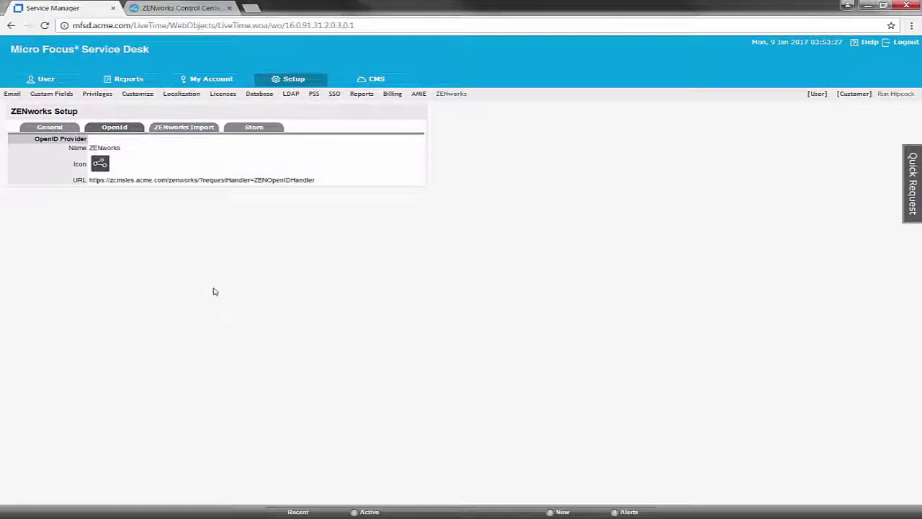
{"action": "left_click", "coordinate": [202, 130]}
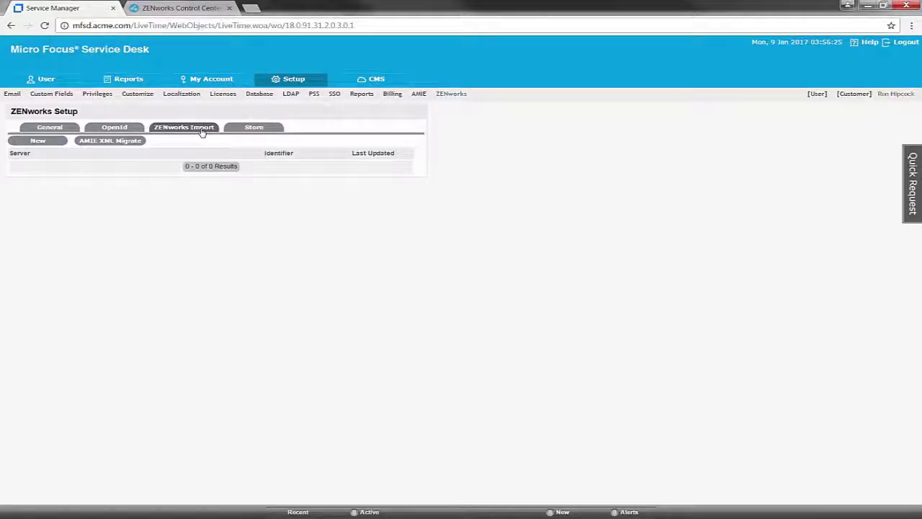
{"action": "left_click", "coordinate": [50, 143]}
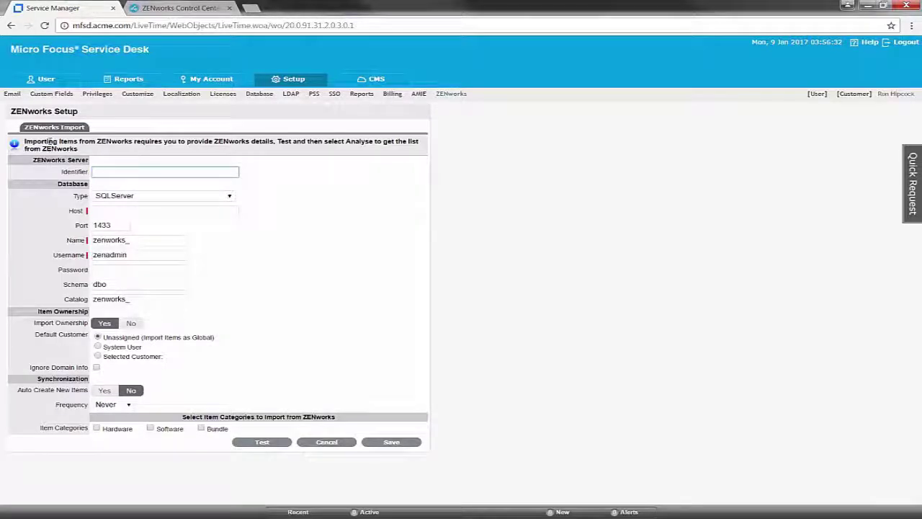
{"action": "type", "text": "z"}
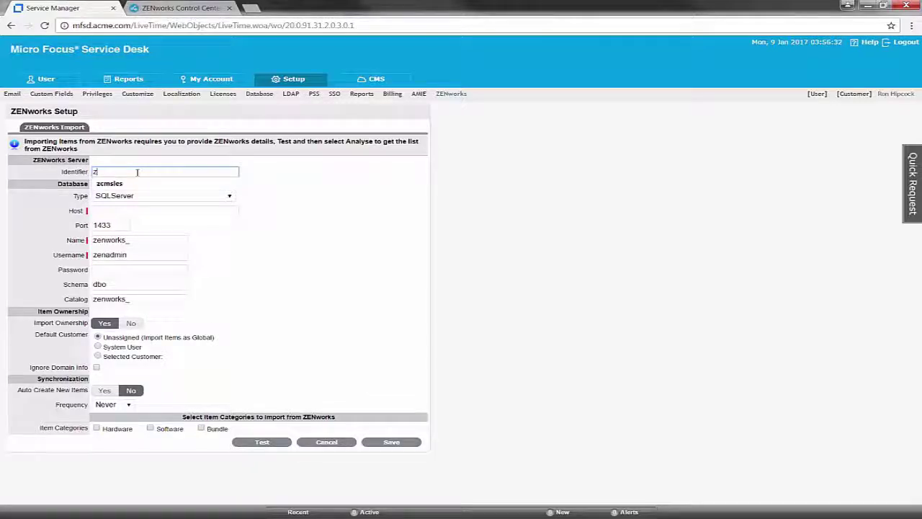
{"action": "key", "text": "Down"}
{"action": "key", "text": "Return"}
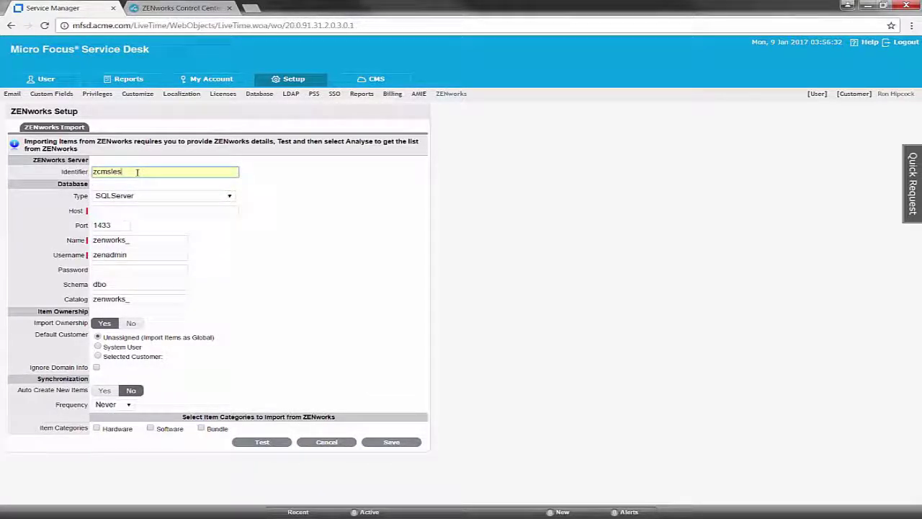
Set the import's database type to Sybase Anywhere and its host to zcmsles.acme.com.
{"action": "left_click", "coordinate": [230, 196]}
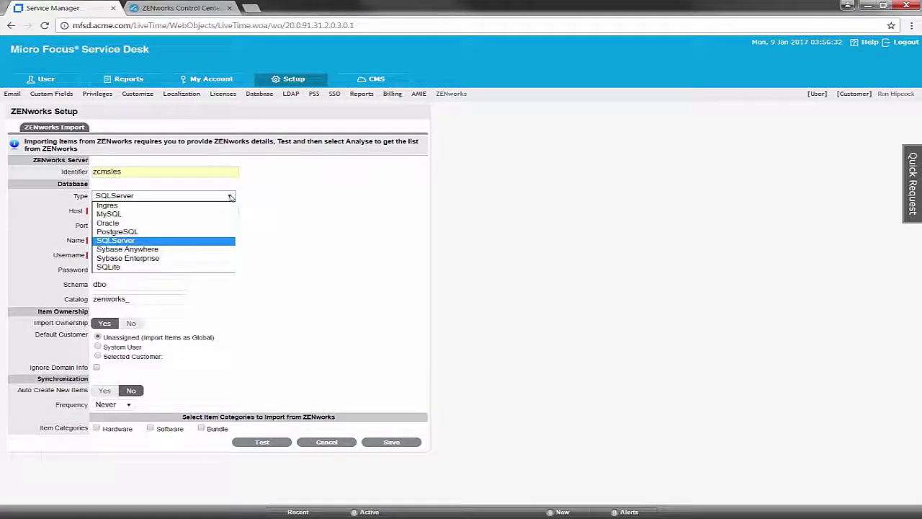
{"action": "left_click", "coordinate": [170, 249]}
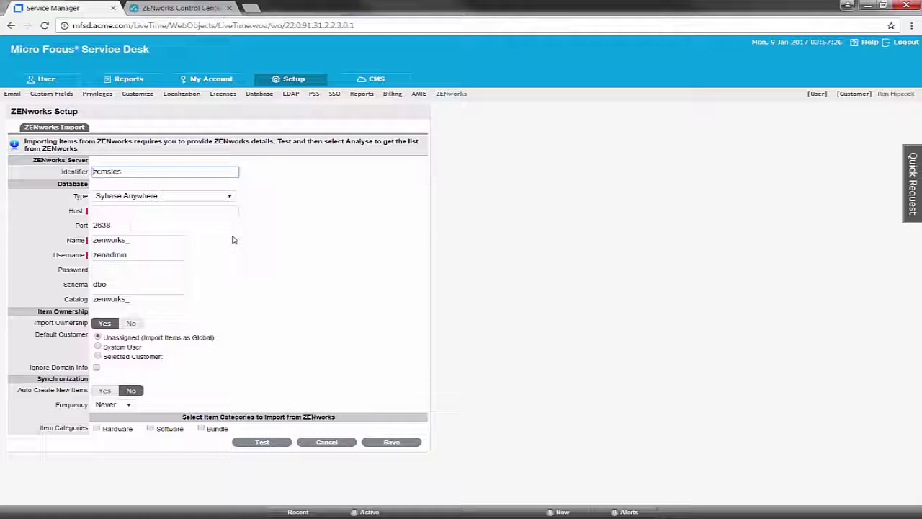
{"action": "left_click", "coordinate": [136, 209]}
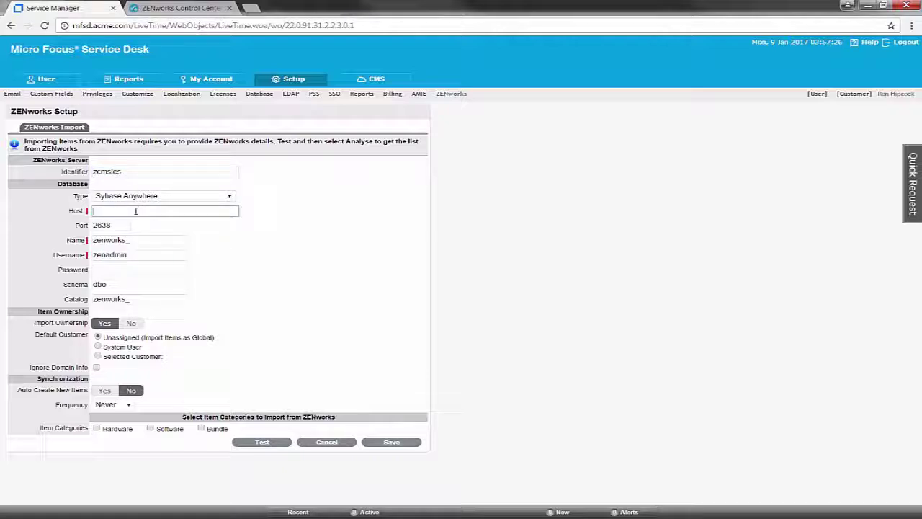
{"action": "left_click", "coordinate": [136, 210]}
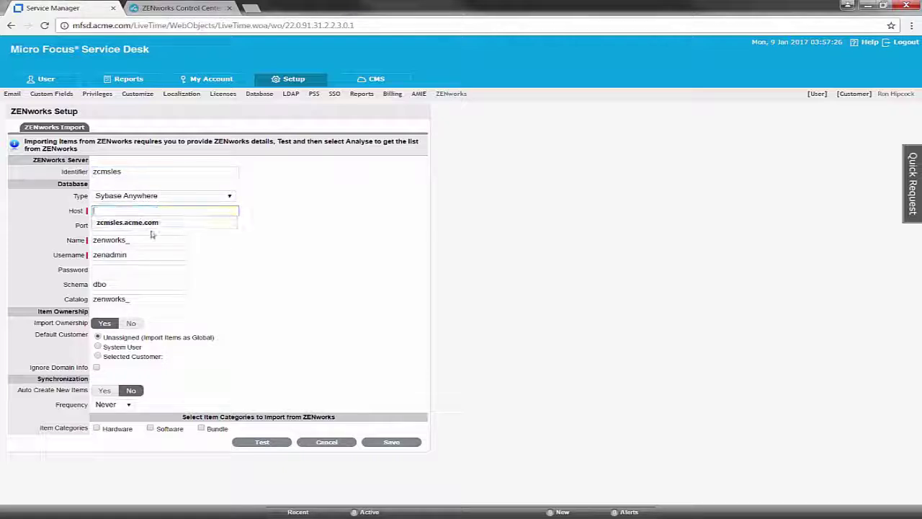
{"action": "left_click", "coordinate": [152, 225]}
Set the database name of the ZENworks import to zenworks_Utopia.
{"action": "left_click", "coordinate": [171, 239]}
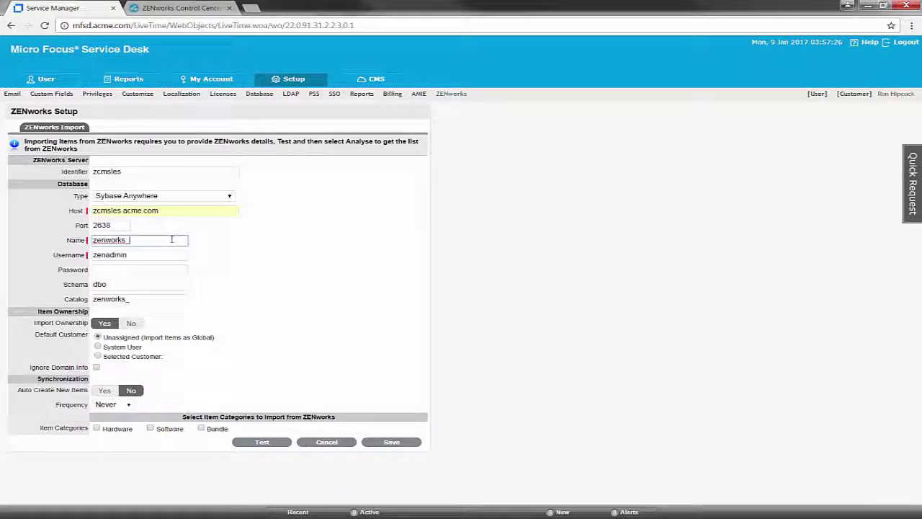
{"action": "type", "text": "Utopia"}
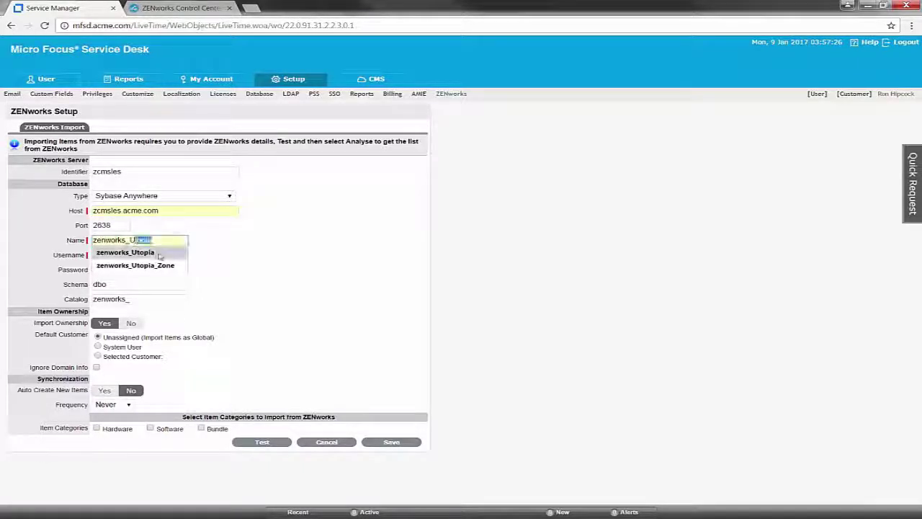
{"action": "left_click", "coordinate": [158, 254]}
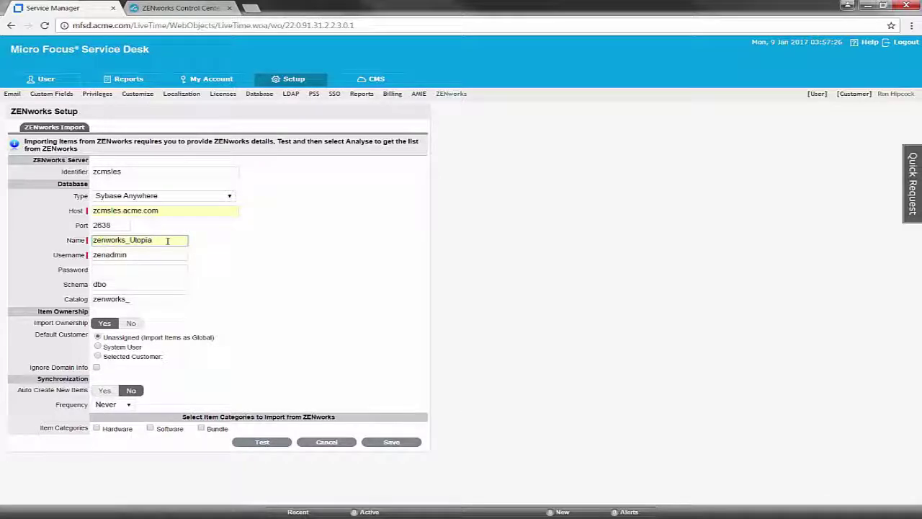
Switch to the ZCMSLES virtual machine in VMware Workstation and run zman dgc in a terminal to retrieve the database credentials.
{"action": "left_click", "coordinate": [140, 269]}
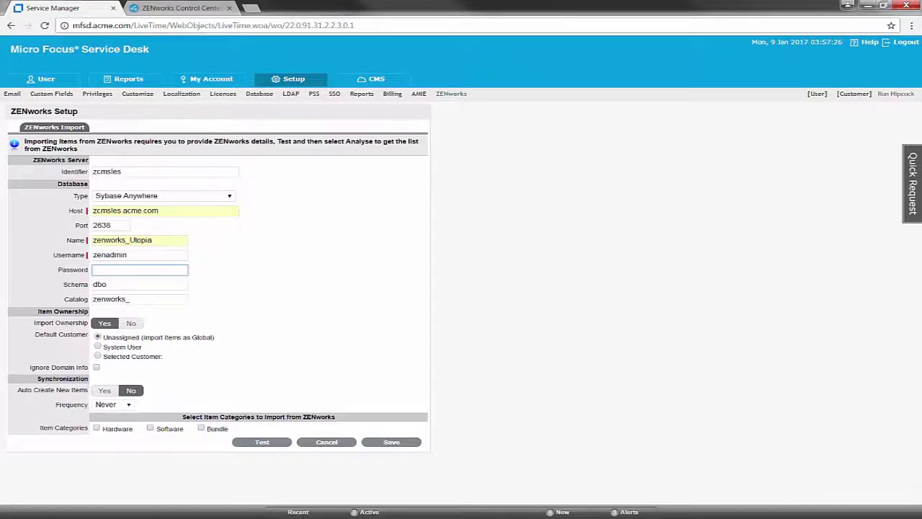
{"action": "mouse_move", "coordinate": [386, 510]}
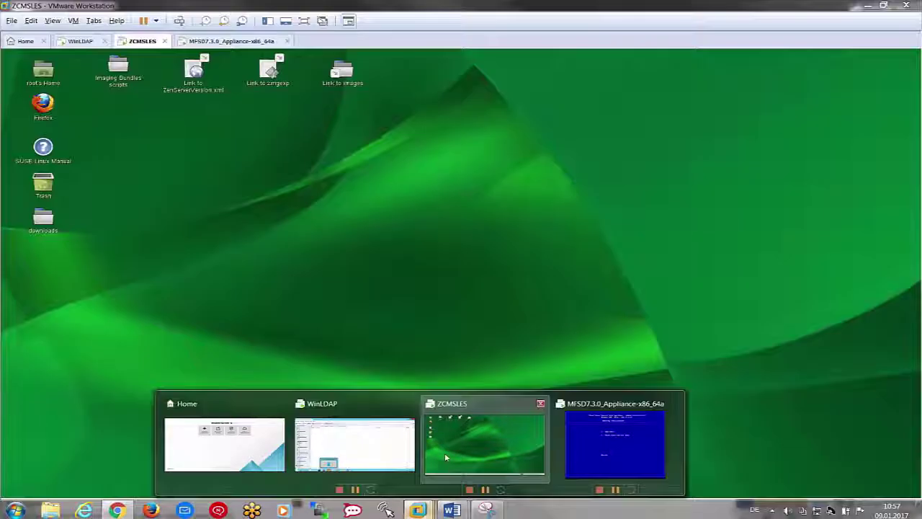
{"action": "left_click", "coordinate": [444, 453]}
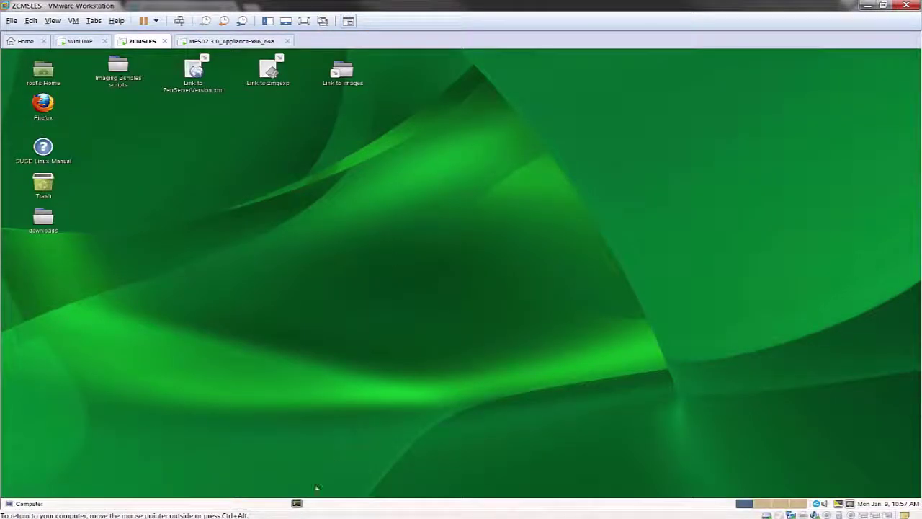
{"action": "left_click", "coordinate": [298, 503]}
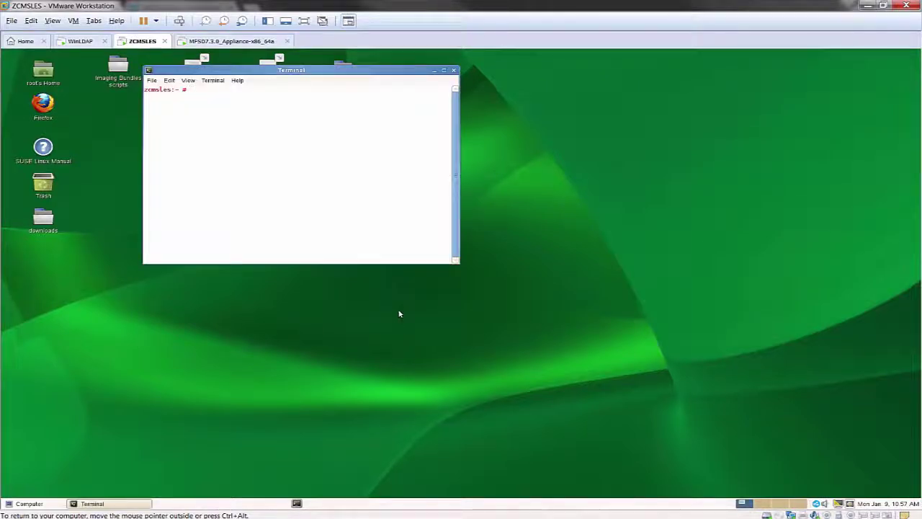
{"action": "type", "text": "zman dc"}
{"action": "key", "text": "Return"}
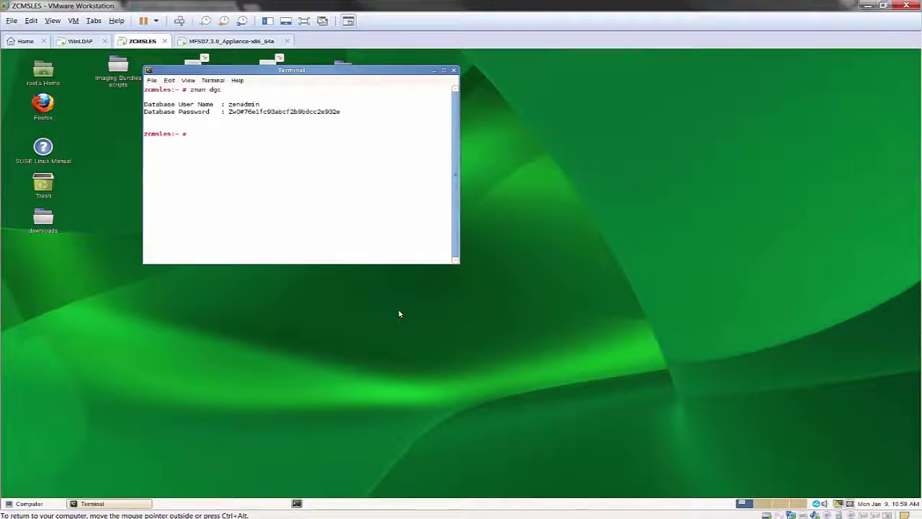
Copy the database password from the terminal, switch back to Service Desk, and paste it into the import's Password field.
{"action": "double_click", "coordinate": [296, 112]}
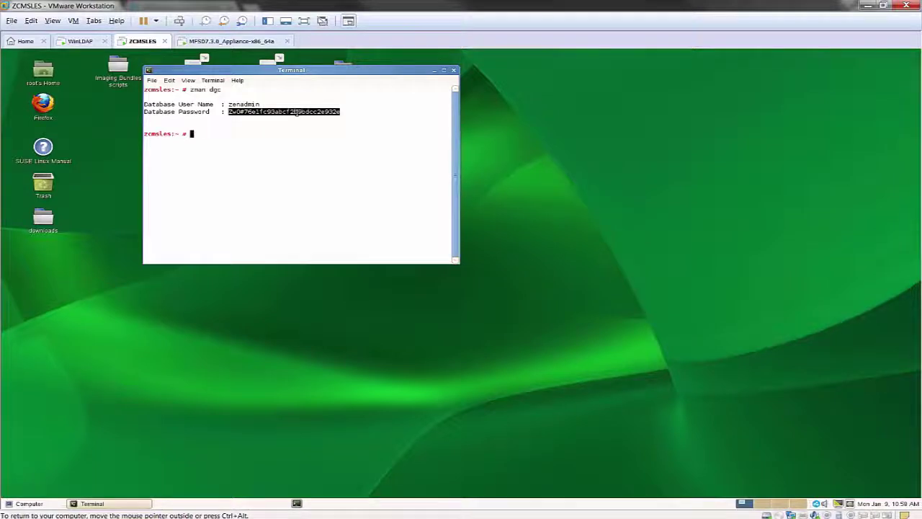
{"action": "right_click", "coordinate": [296, 113]}
{"action": "left_click", "coordinate": [322, 163]}
{"action": "left_click", "coordinate": [121, 510]}
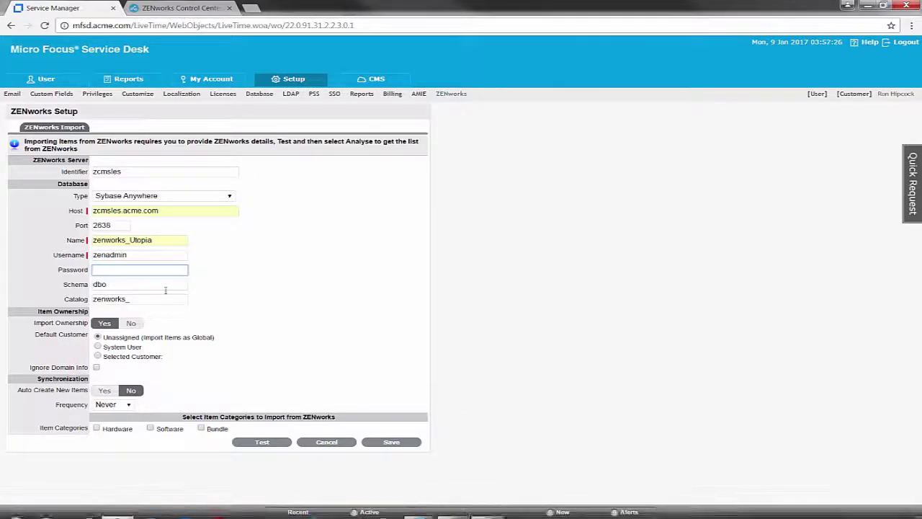
{"action": "right_click", "coordinate": [149, 269]}
{"action": "left_click", "coordinate": [188, 334]}
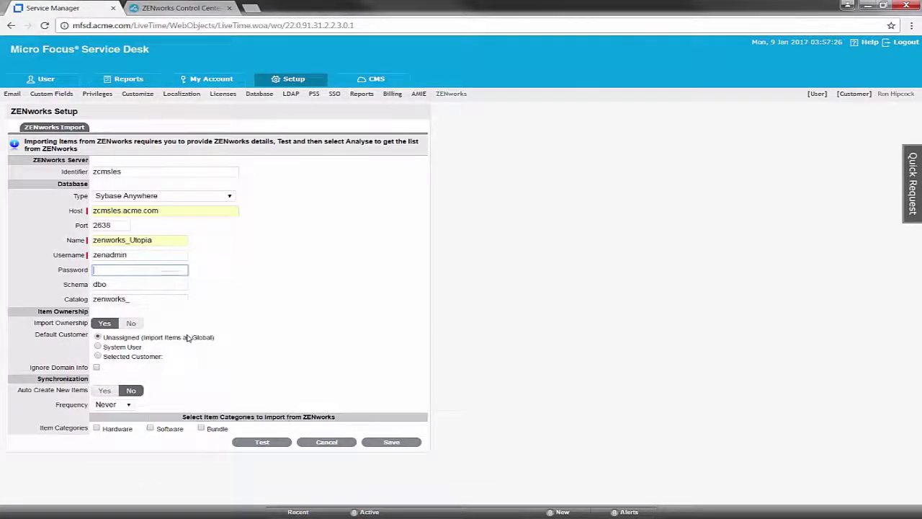
{"action": "key", "text": "Tab"}
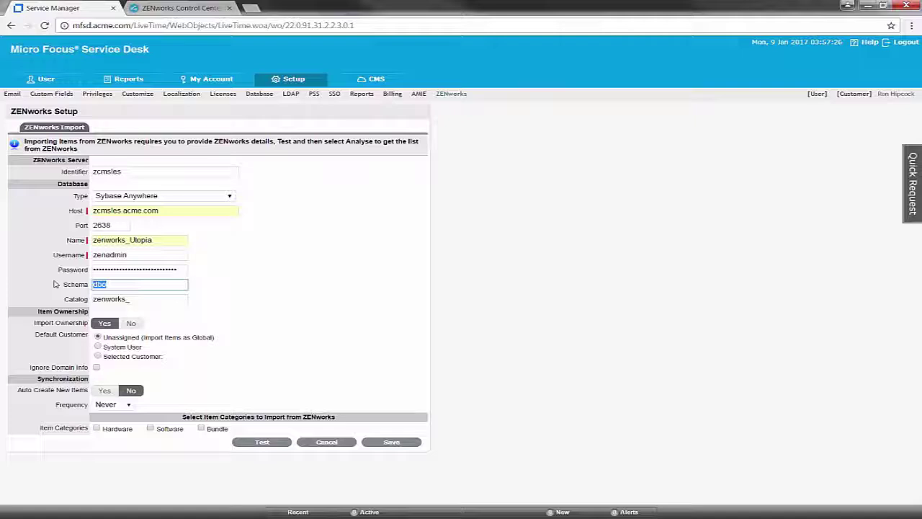
Set the ZENworks import's schema to zenadmin and its catalog to zenworks.
{"action": "key", "text": "BackSpace"}
{"action": "key", "text": "Down"}
{"action": "key", "text": "Return"}
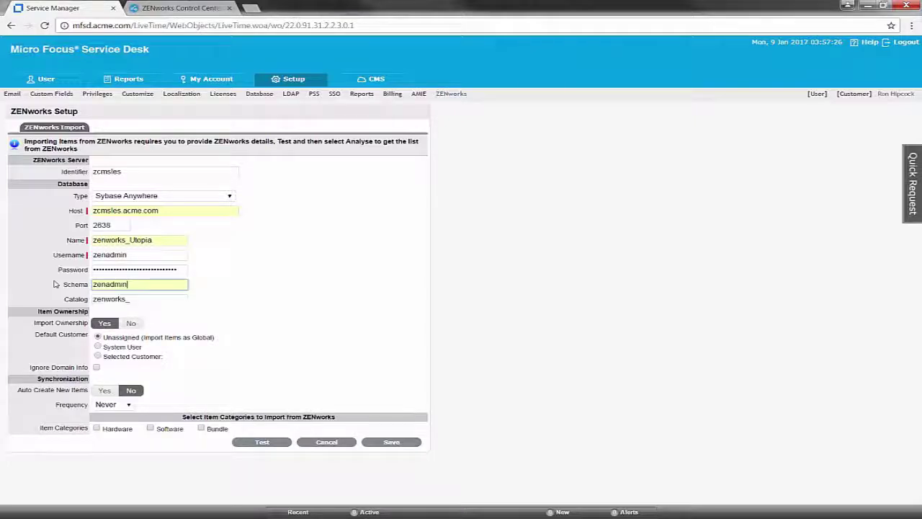
{"action": "key", "text": "Tab"}
{"action": "key", "text": "BackSpace"}
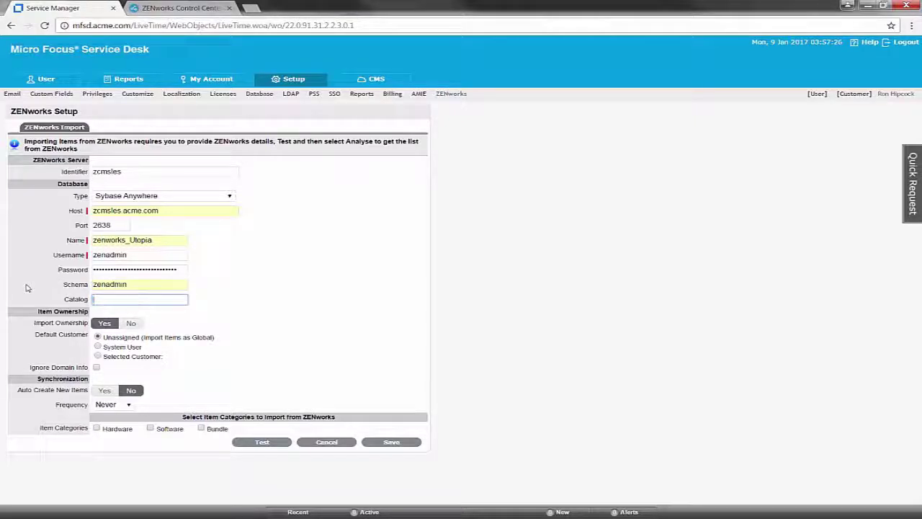
{"action": "type", "text": "z"}
{"action": "key", "text": "Down"}
{"action": "key", "text": "Return"}
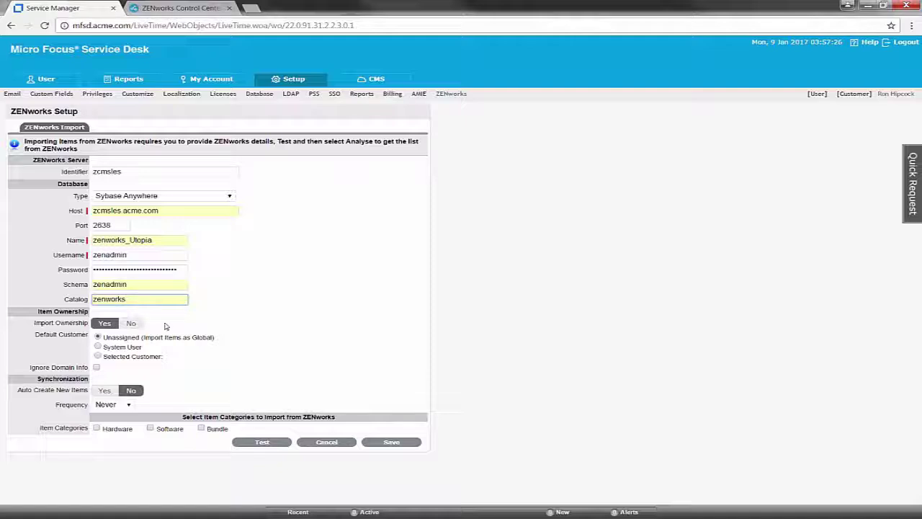
Make System User the default customer and select the Hardware and Bundle item categories for import.
{"action": "left_click", "coordinate": [98, 347]}
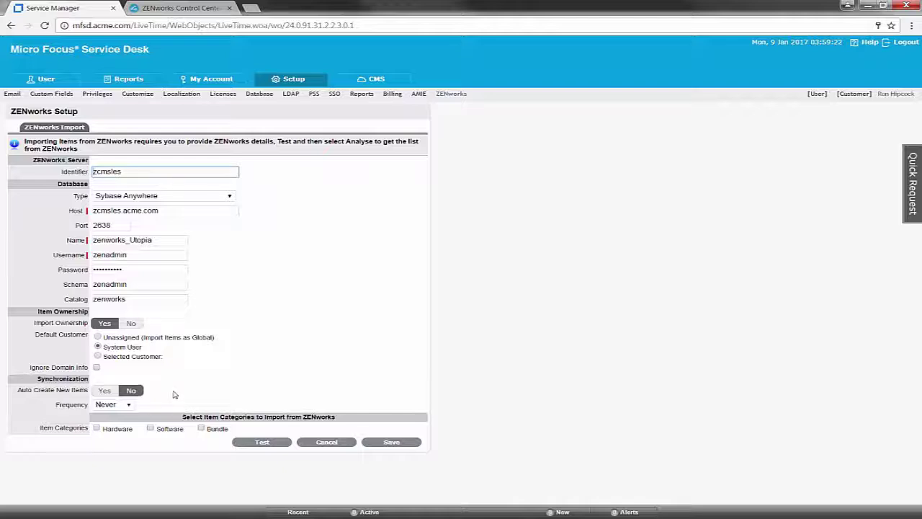
{"action": "left_click", "coordinate": [96, 428]}
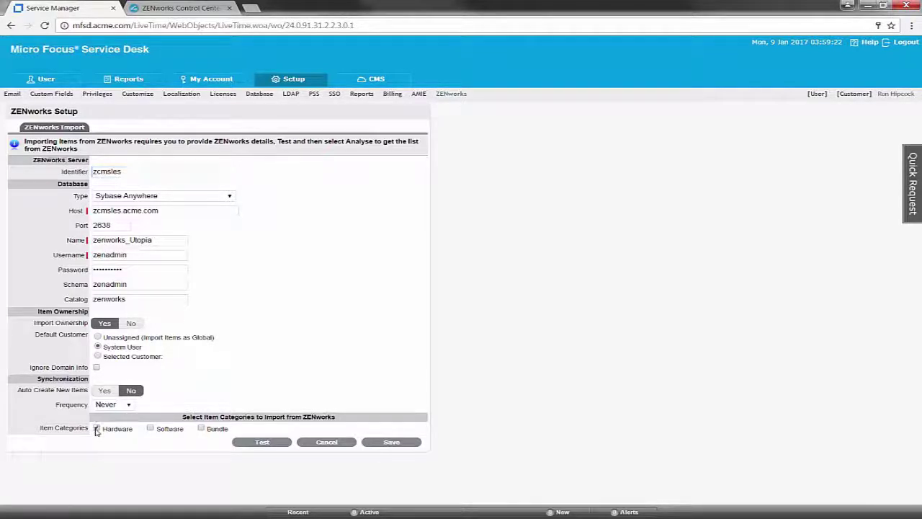
{"action": "left_click", "coordinate": [200, 429]}
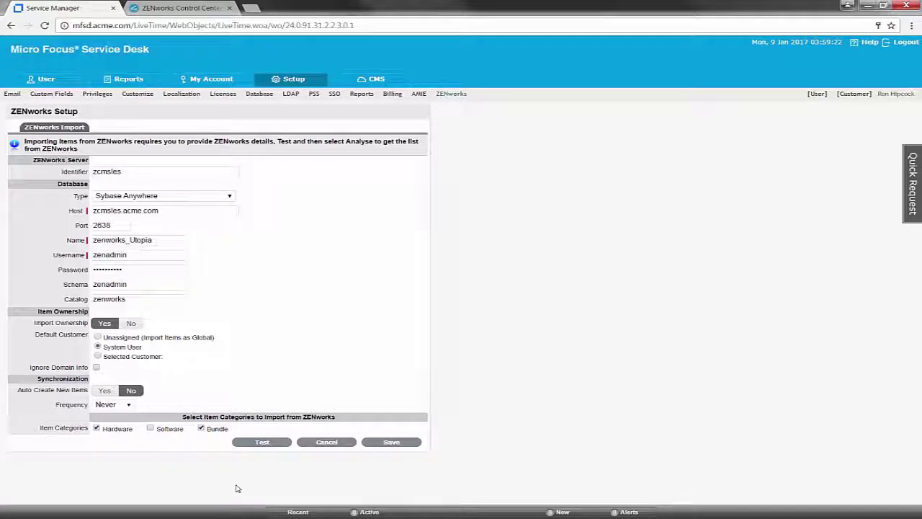
Test the connection to the ZENworks database and save the import configuration.
{"action": "left_click", "coordinate": [275, 444]}
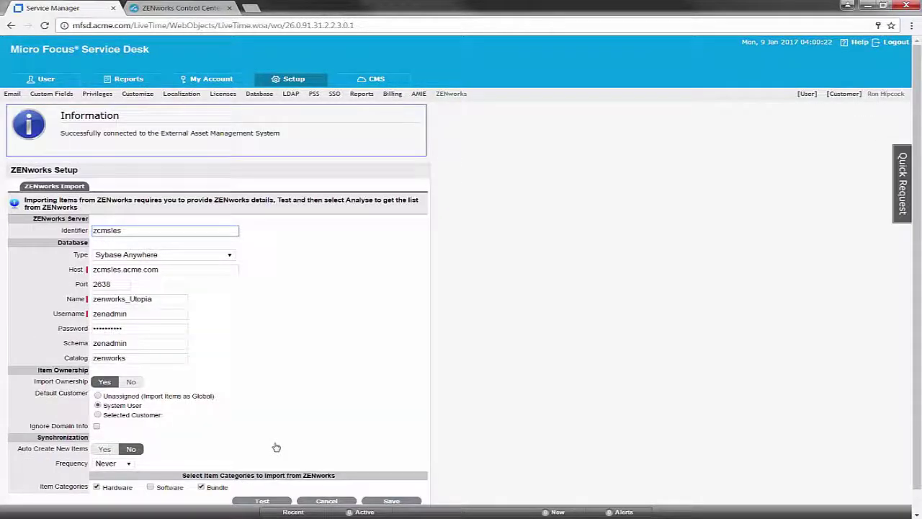
{"action": "scroll", "coordinate": [276, 447], "scroll_direction": "down", "scroll_amount": 1}
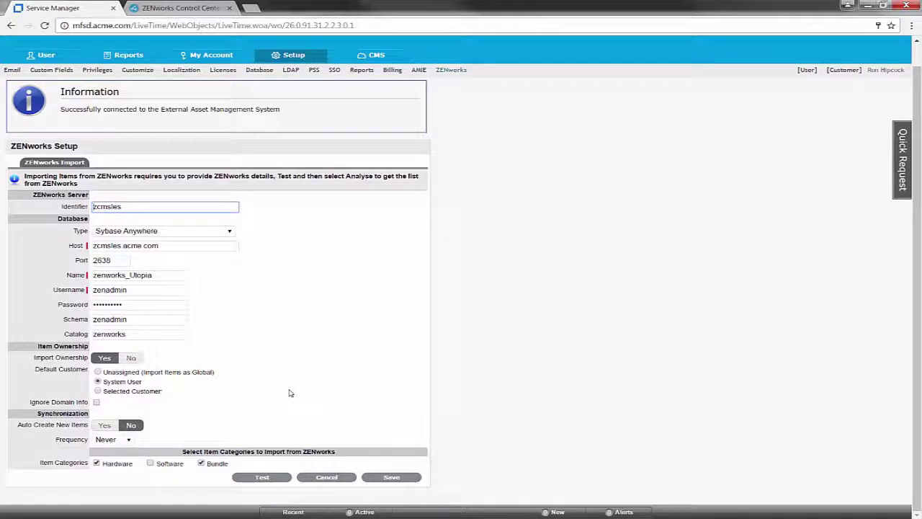
{"action": "left_click", "coordinate": [384, 479]}
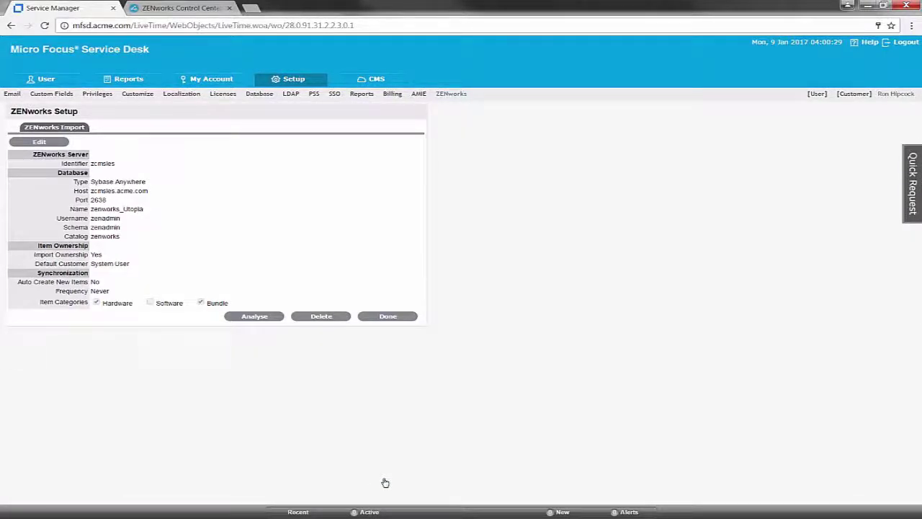
Analyse the ZENworks data for the import, then reopen the zcmsles.acme.com entry from the server list.
{"action": "left_click", "coordinate": [261, 319]}
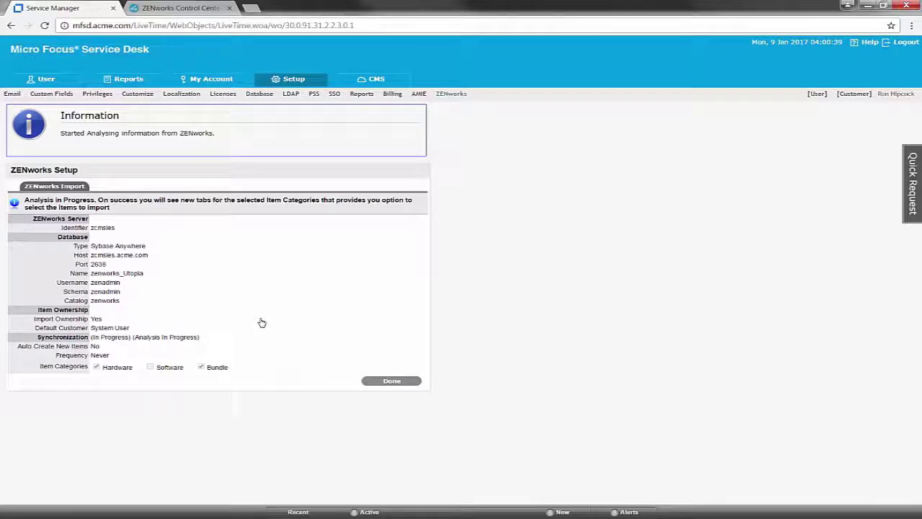
{"action": "left_click", "coordinate": [386, 382]}
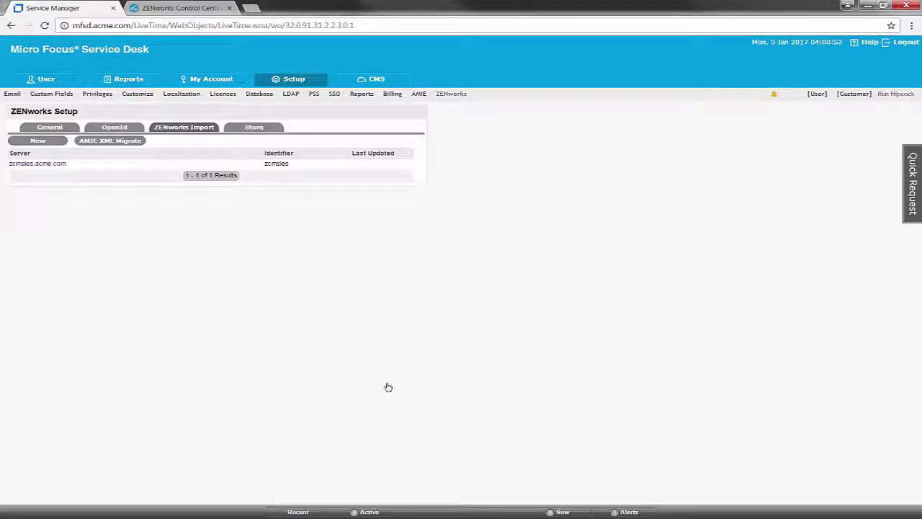
{"action": "left_click", "coordinate": [33, 164]}
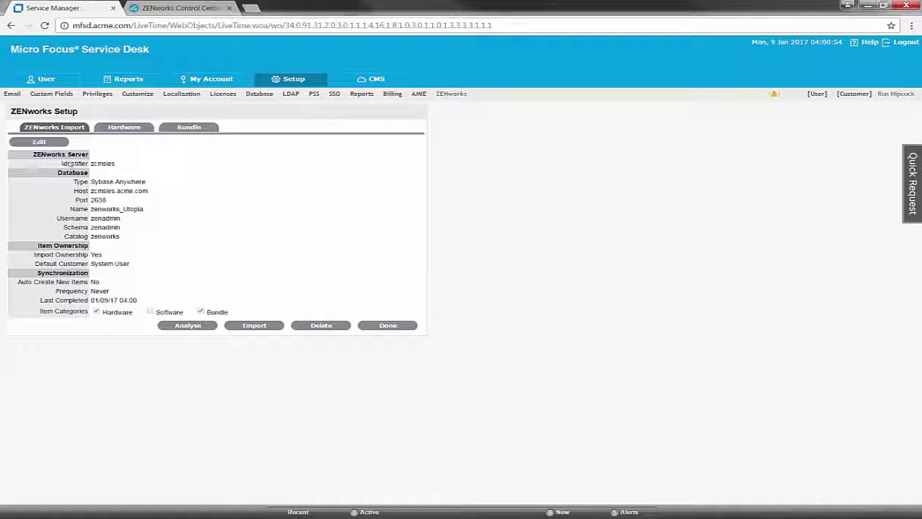
For hardware items, assign Default Incident Team and Default Request Team, and set the item number to Hostname.
{"action": "left_click", "coordinate": [130, 129]}
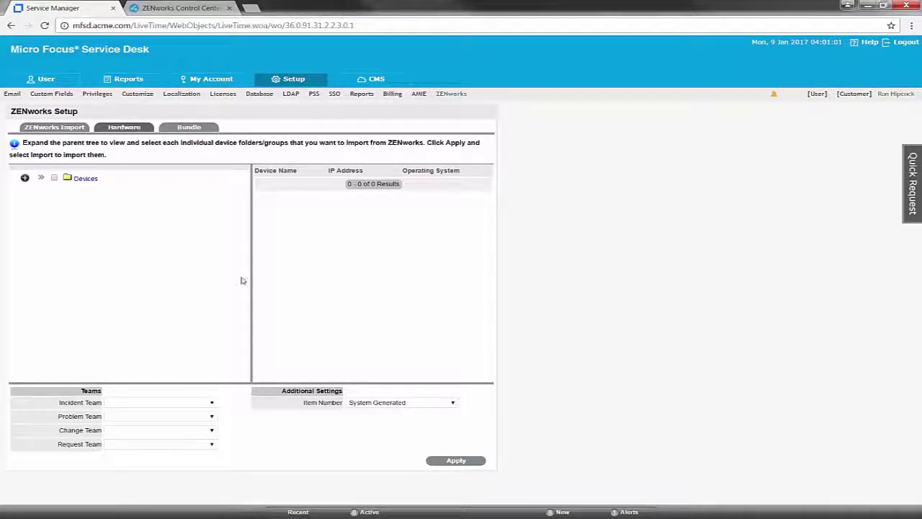
{"action": "left_click", "coordinate": [212, 405]}
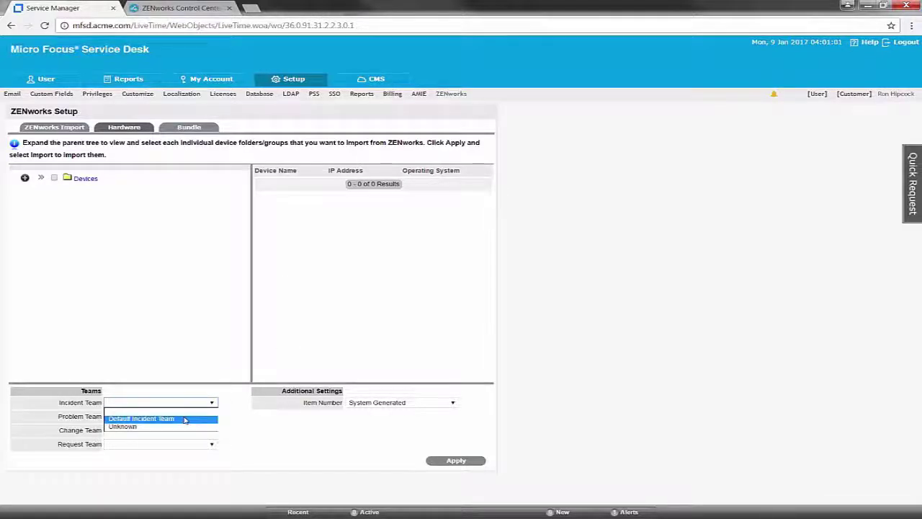
{"action": "left_click", "coordinate": [185, 420]}
{"action": "left_click", "coordinate": [212, 445]}
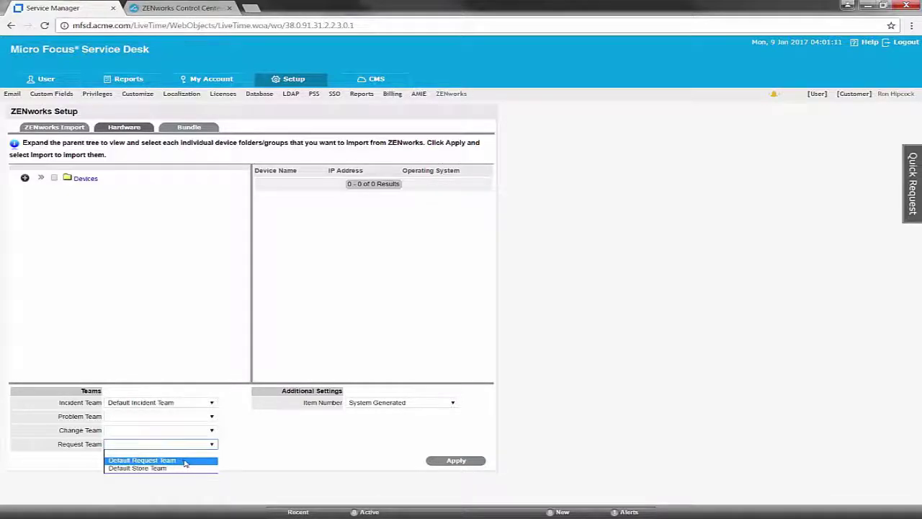
{"action": "left_click", "coordinate": [185, 461]}
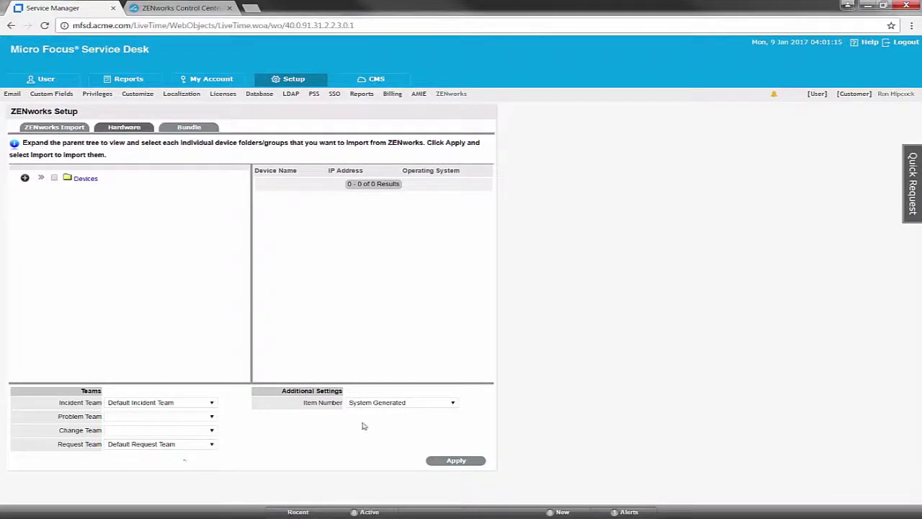
{"action": "left_click", "coordinate": [425, 404]}
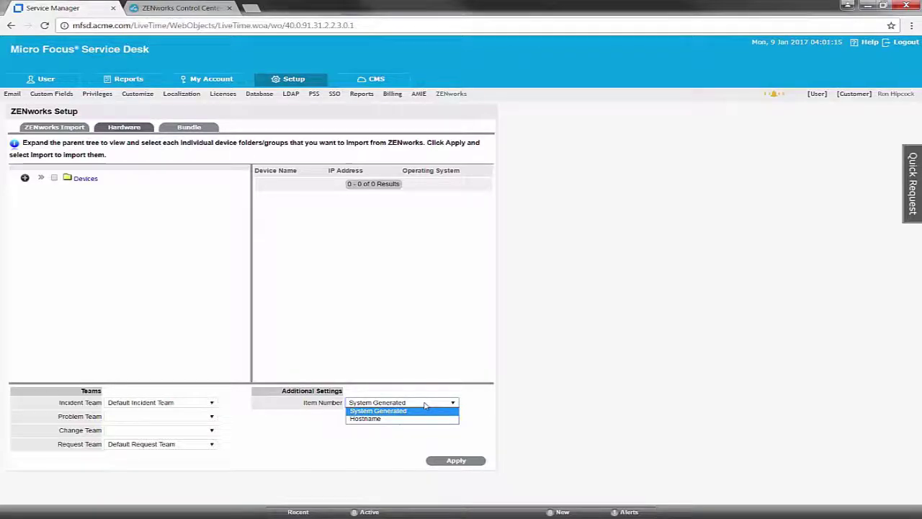
{"action": "left_click", "coordinate": [412, 419]}
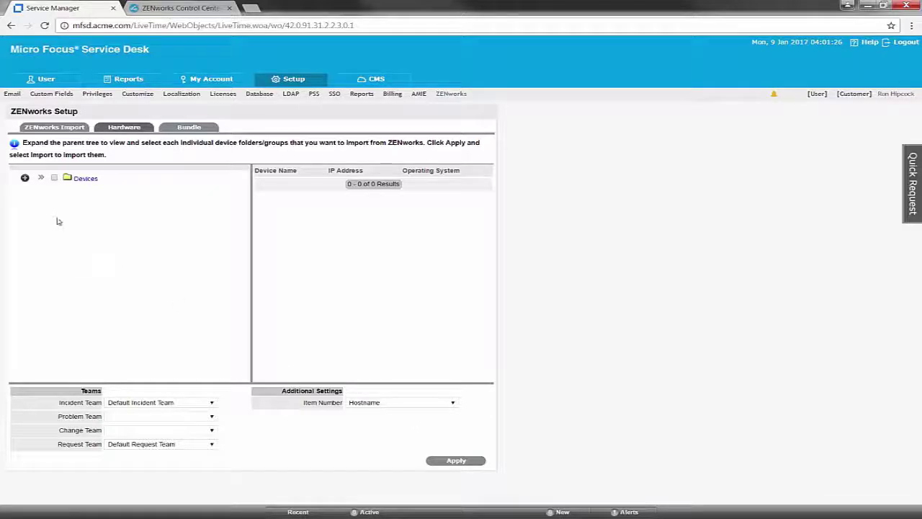
Select the APAC, DACH, NA and NES folders under Workstations for hardware import and apply the selection.
{"action": "left_click", "coordinate": [25, 179]}
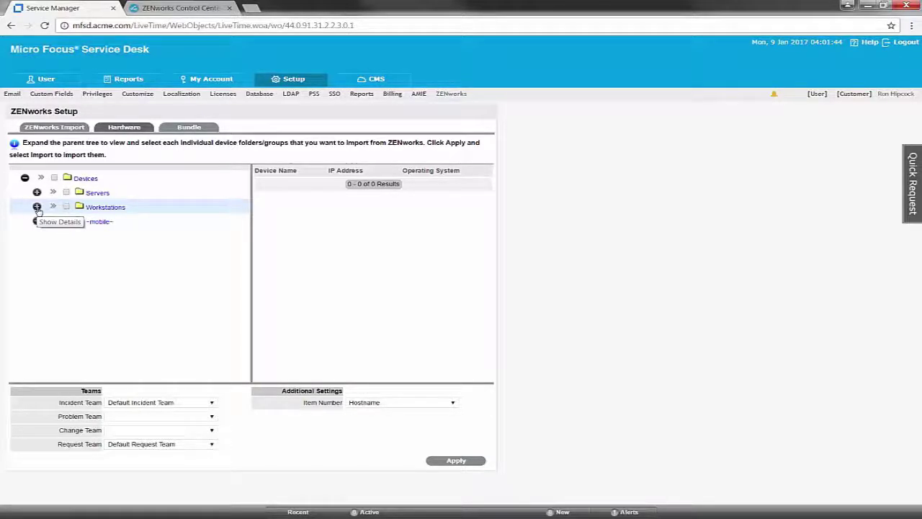
{"action": "left_click", "coordinate": [37, 206]}
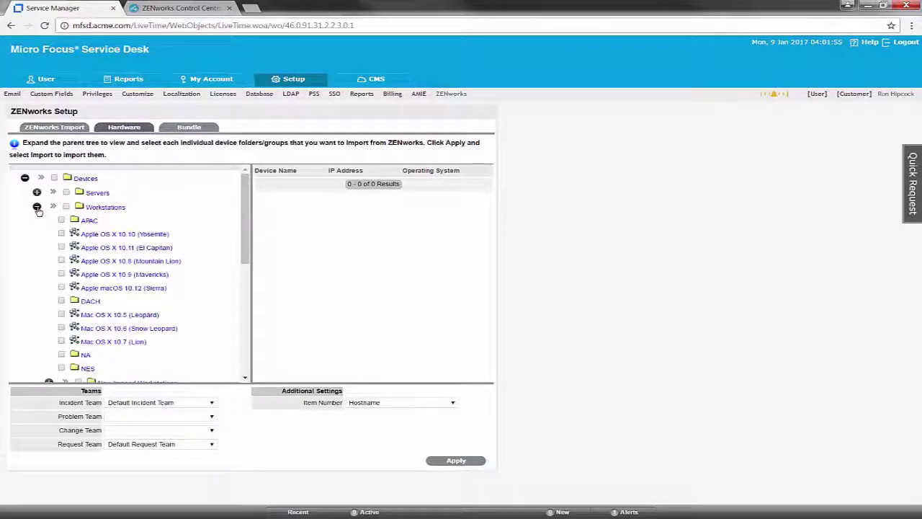
{"action": "left_click", "coordinate": [61, 220]}
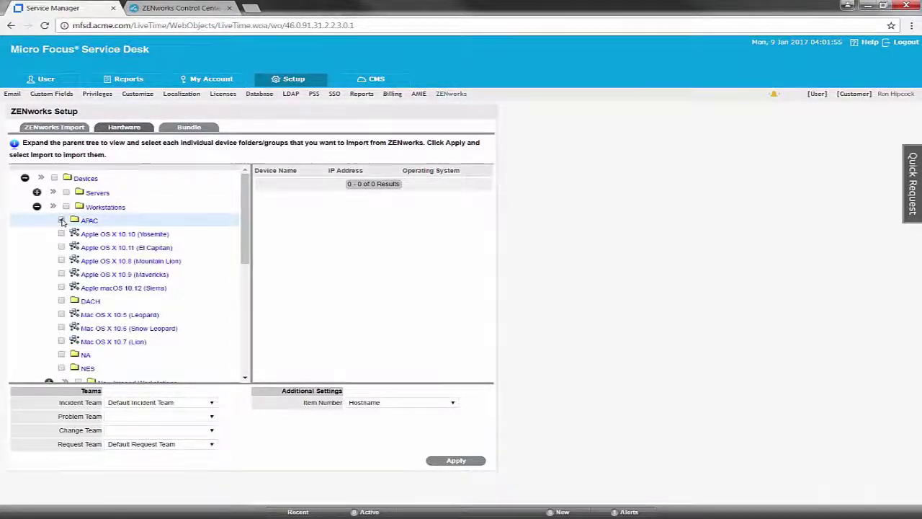
{"action": "left_click", "coordinate": [61, 301]}
{"action": "left_click", "coordinate": [61, 354]}
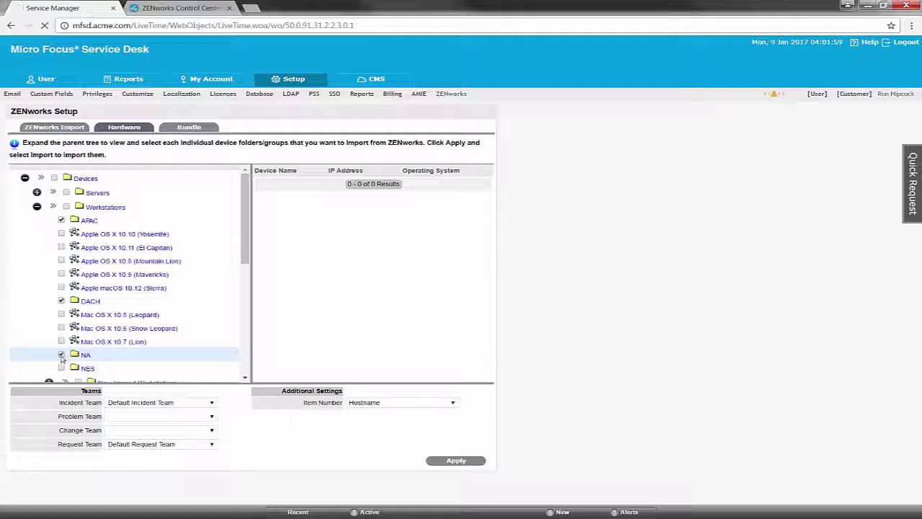
{"action": "left_click", "coordinate": [62, 367]}
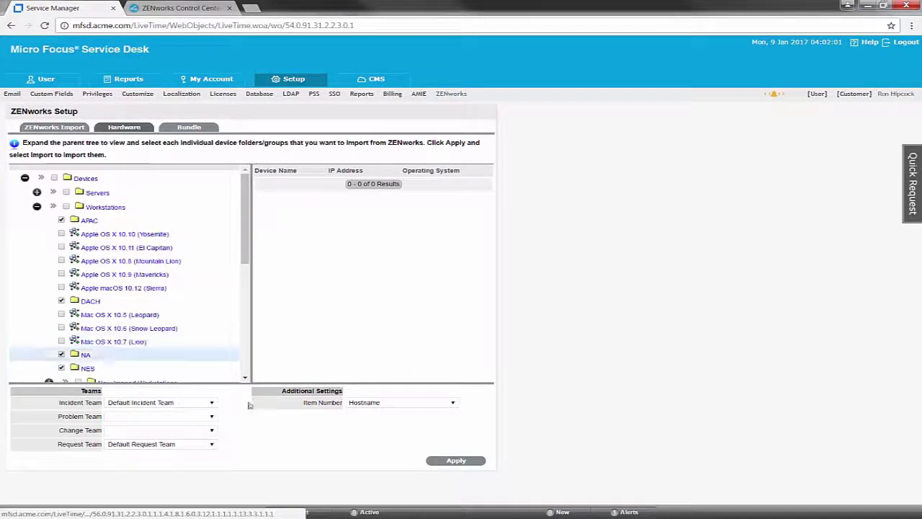
{"action": "left_click", "coordinate": [456, 461]}
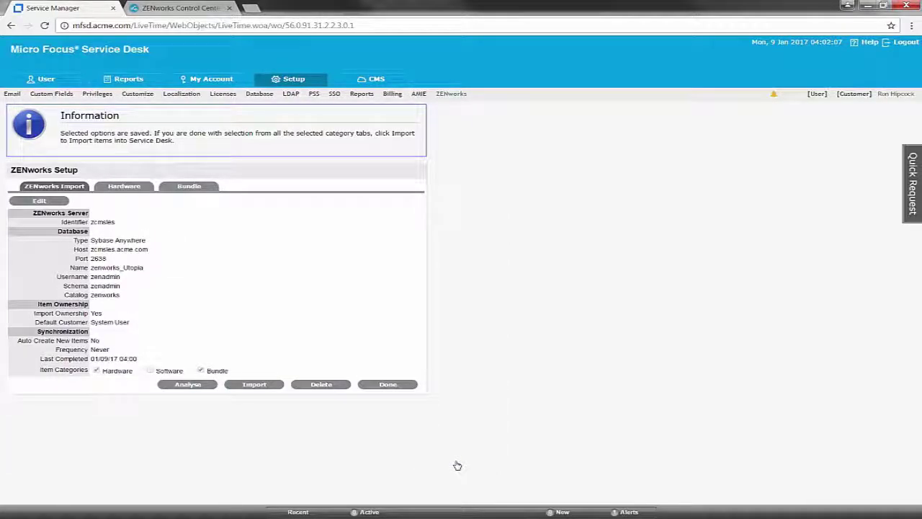
Expand the Bundles folder in the bundle import settings and select the Windows Bundle group for import.
{"action": "left_click", "coordinate": [209, 189]}
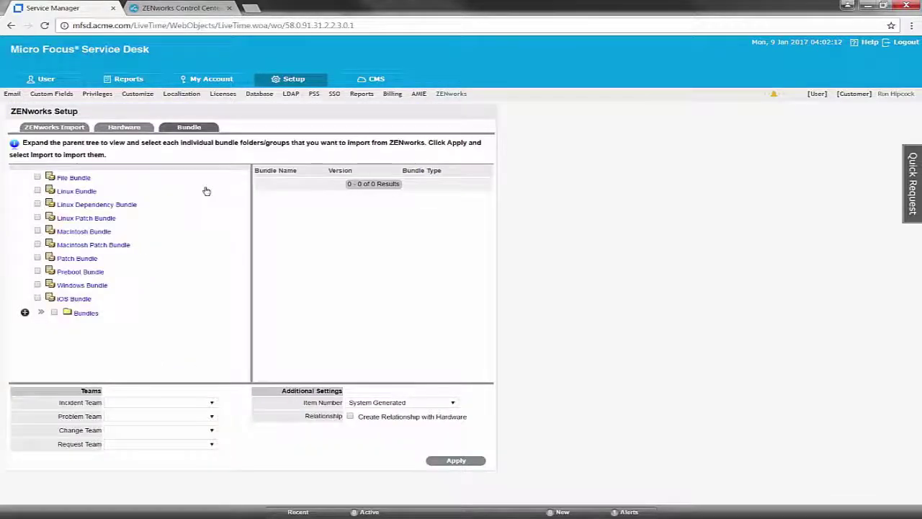
{"action": "left_click", "coordinate": [24, 313]}
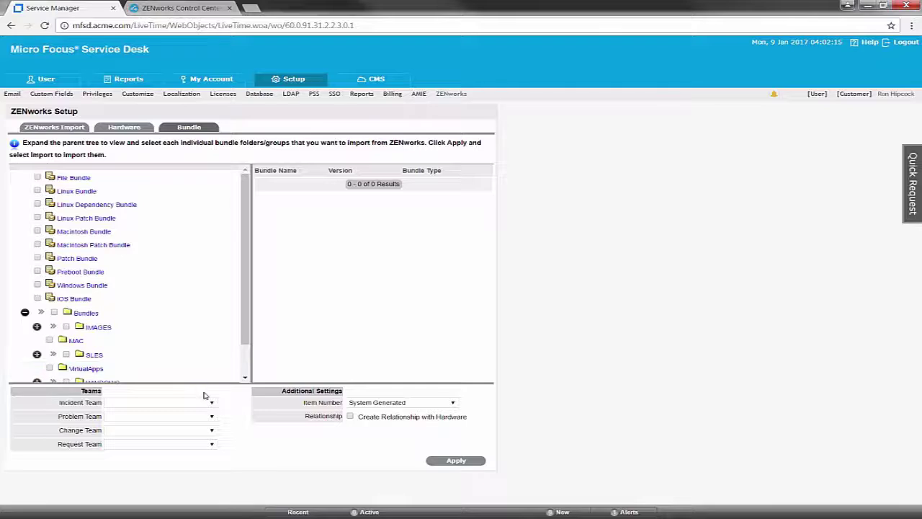
{"action": "left_click", "coordinate": [37, 286]}
{"action": "left_click", "coordinate": [38, 286]}
For bundles, assign Default Incident Team and Default Request Team, set the item number to Bundle Name, and apply the settings.
{"action": "left_click", "coordinate": [213, 403]}
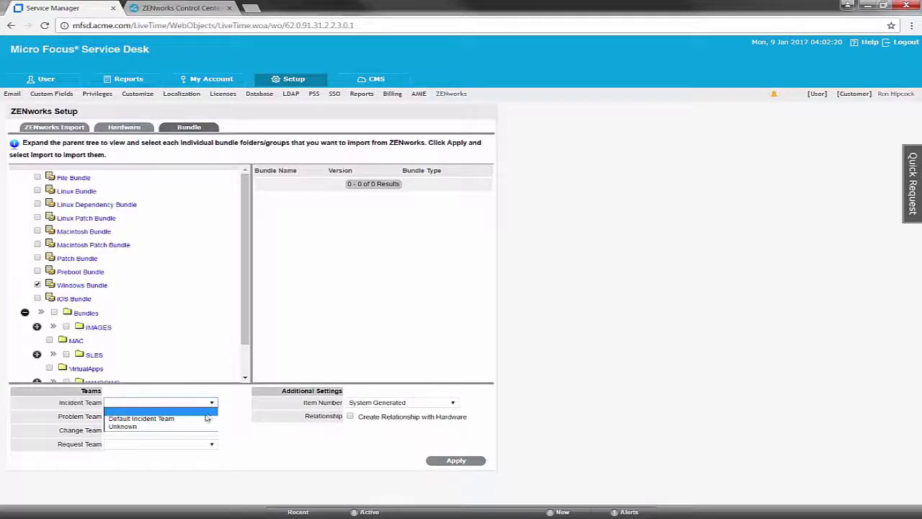
{"action": "left_click", "coordinate": [206, 418]}
{"action": "left_click", "coordinate": [209, 444]}
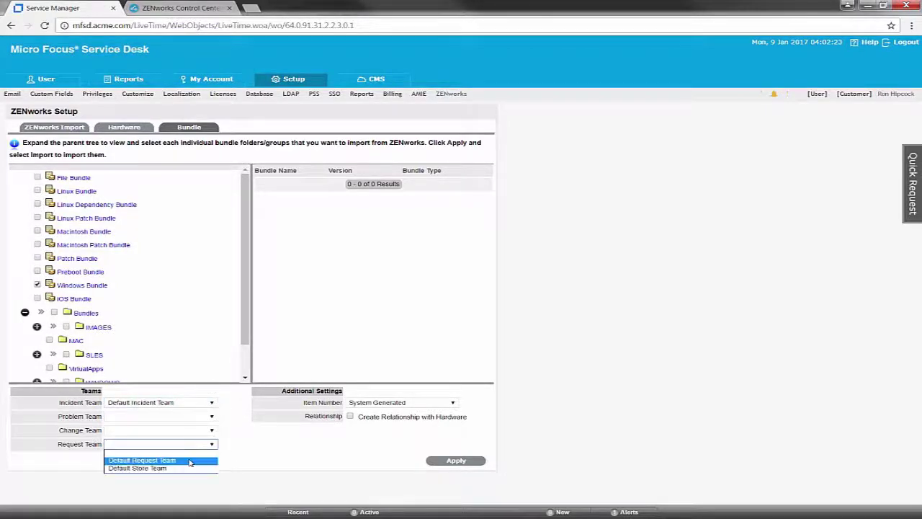
{"action": "left_click", "coordinate": [191, 461]}
{"action": "left_click", "coordinate": [454, 404]}
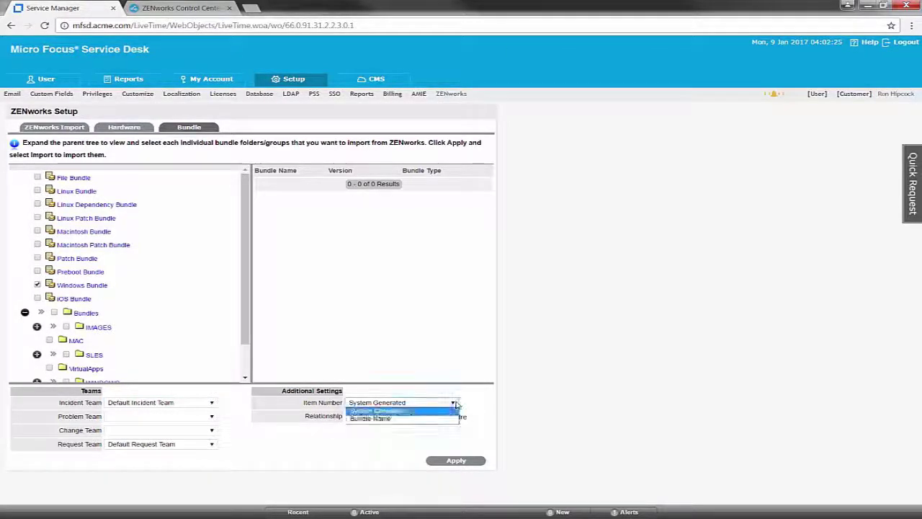
{"action": "left_click", "coordinate": [395, 418]}
{"action": "left_click", "coordinate": [458, 462]}
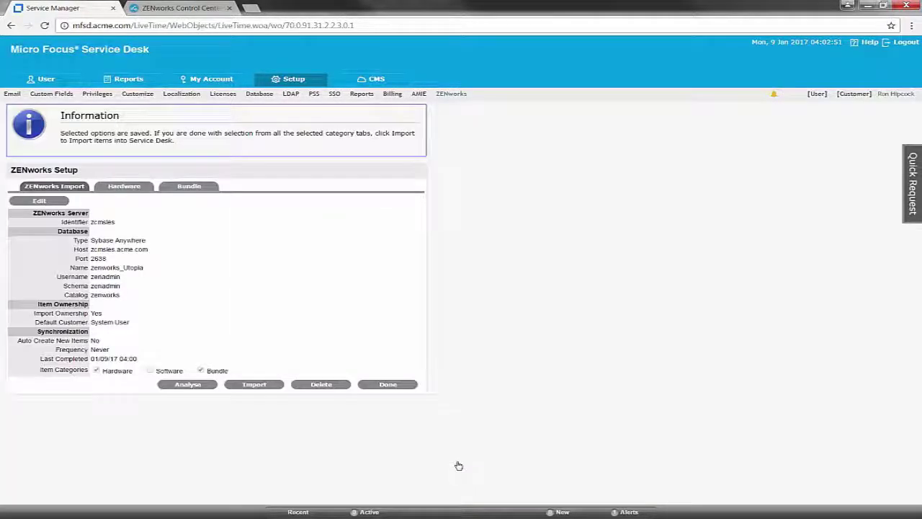
Start importing the selected ZENworks items and return to the list of import servers.
{"action": "left_click", "coordinate": [270, 385]}
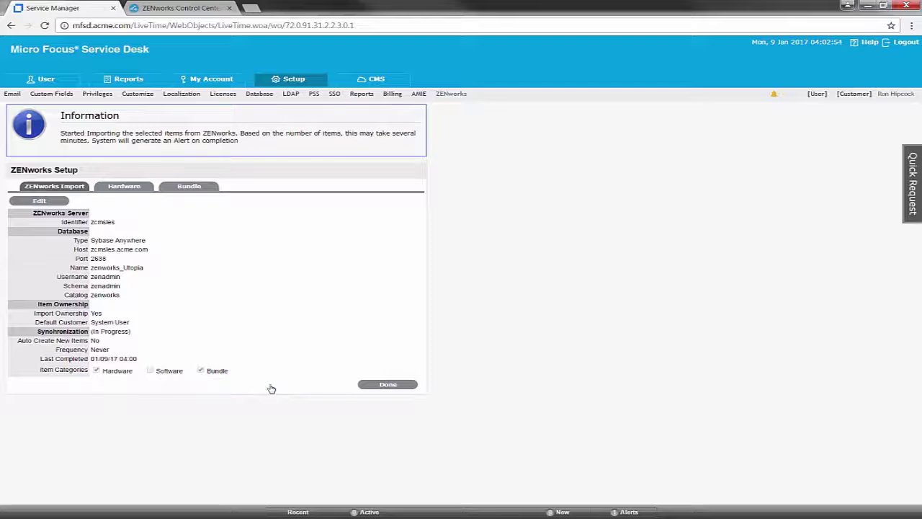
{"action": "left_click", "coordinate": [396, 384]}
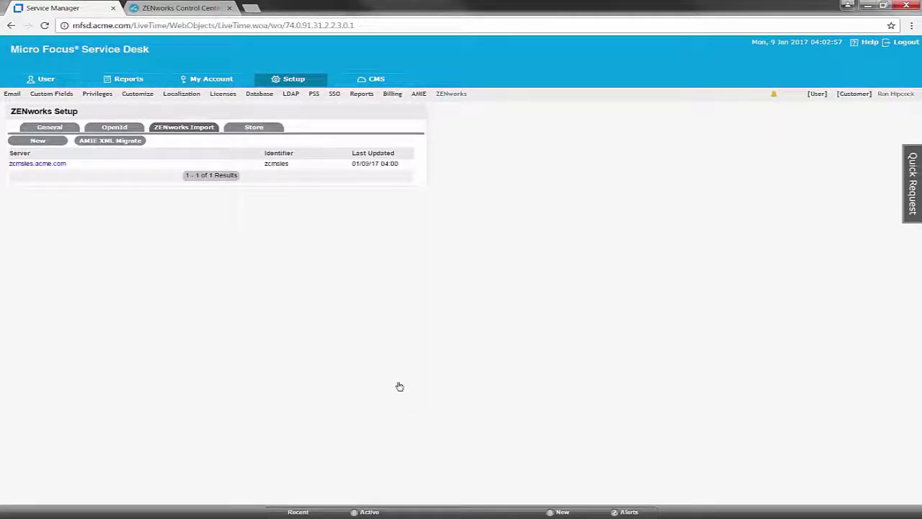
Open the alerts, read the ZENworks item import summary, and close the summary.
{"action": "left_click", "coordinate": [773, 95]}
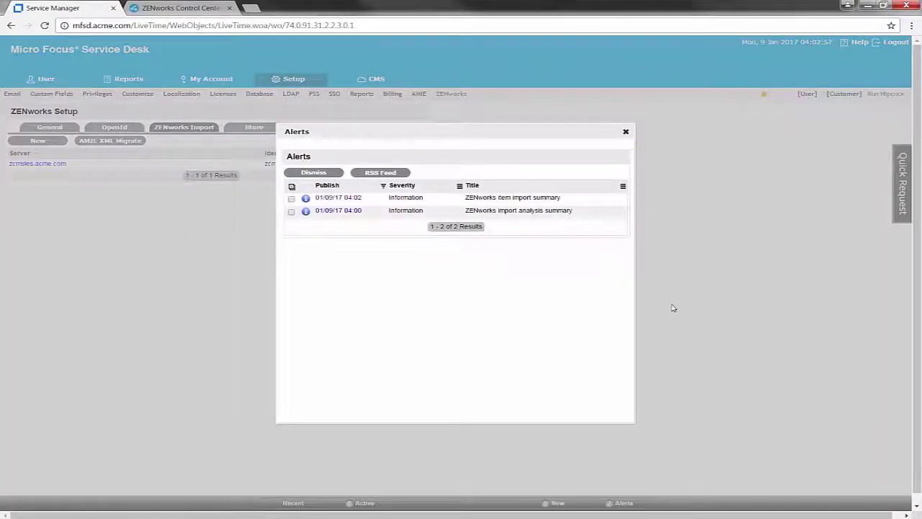
{"action": "left_click", "coordinate": [335, 198]}
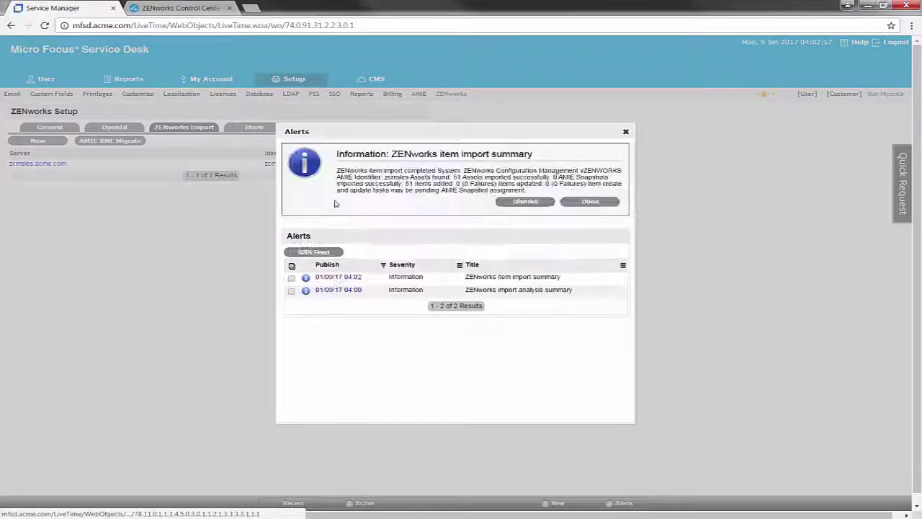
{"action": "left_click", "coordinate": [595, 203]}
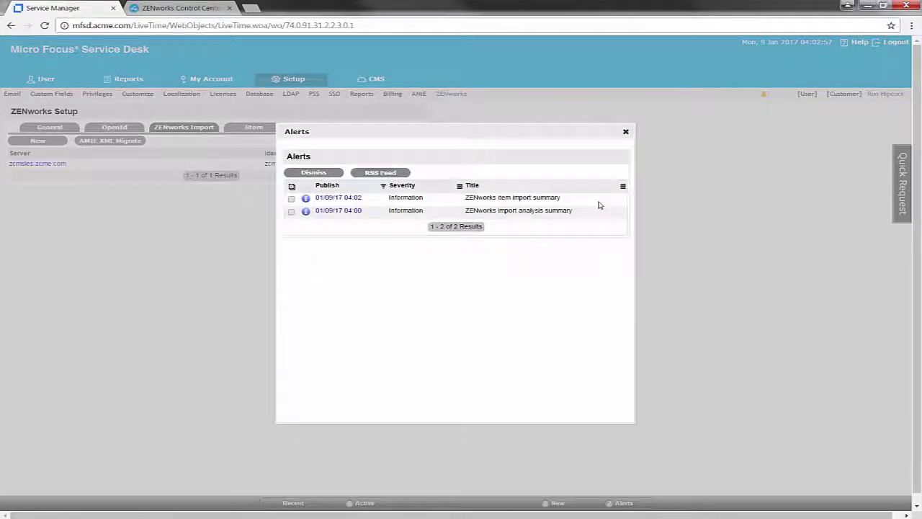
Close the alerts, switch from the Setup portal to the User portal, and open the AMIE Snapshots list under Configuration.
{"action": "left_click", "coordinate": [625, 131]}
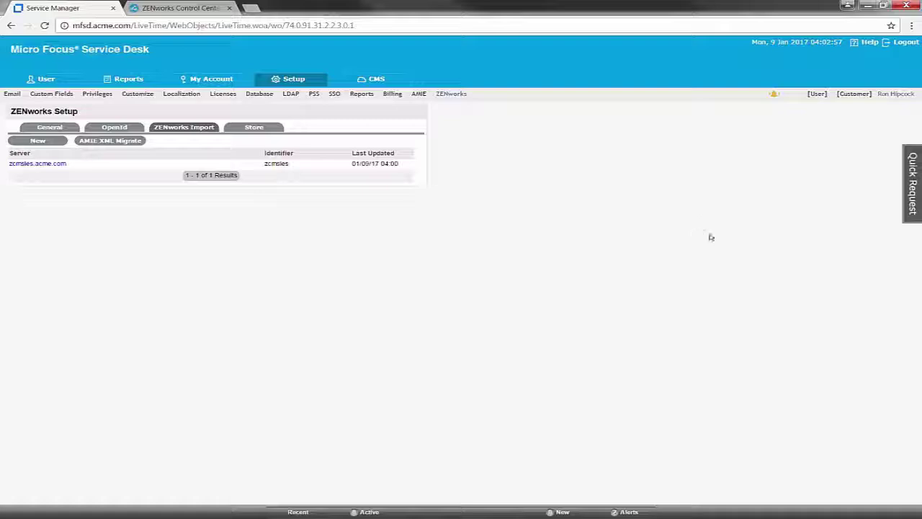
{"action": "left_click", "coordinate": [817, 95]}
{"action": "left_click", "coordinate": [216, 80]}
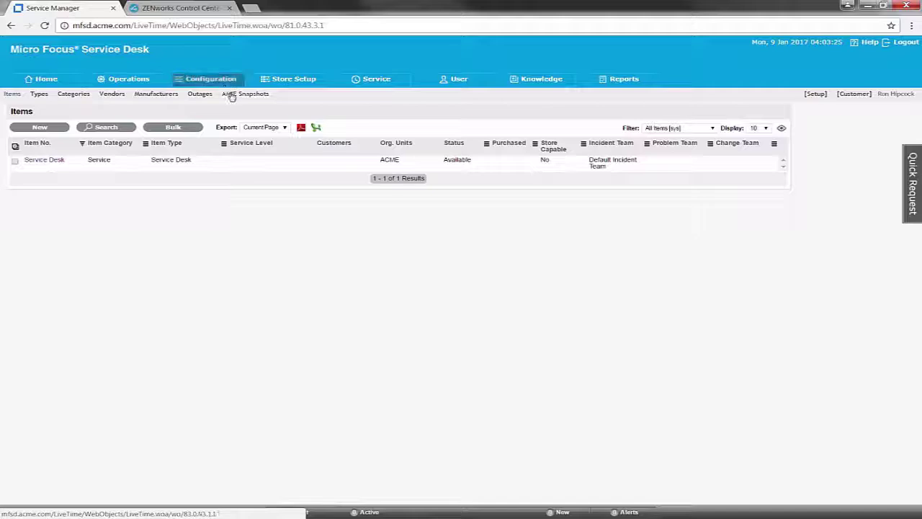
{"action": "left_click", "coordinate": [246, 95]}
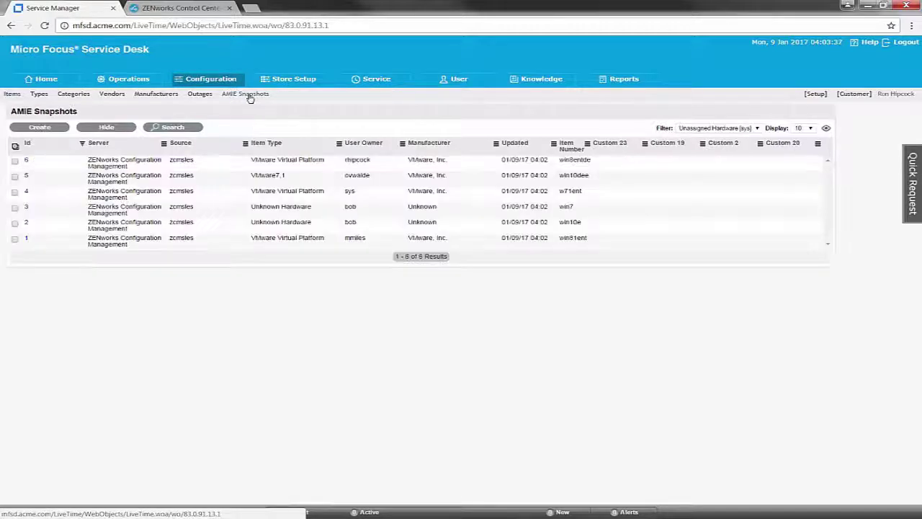
Create items from hardware snapshots 6, 5, 3, 2 and 1, leaving out snapshot 4, and view the Items list.
{"action": "left_click", "coordinate": [14, 161]}
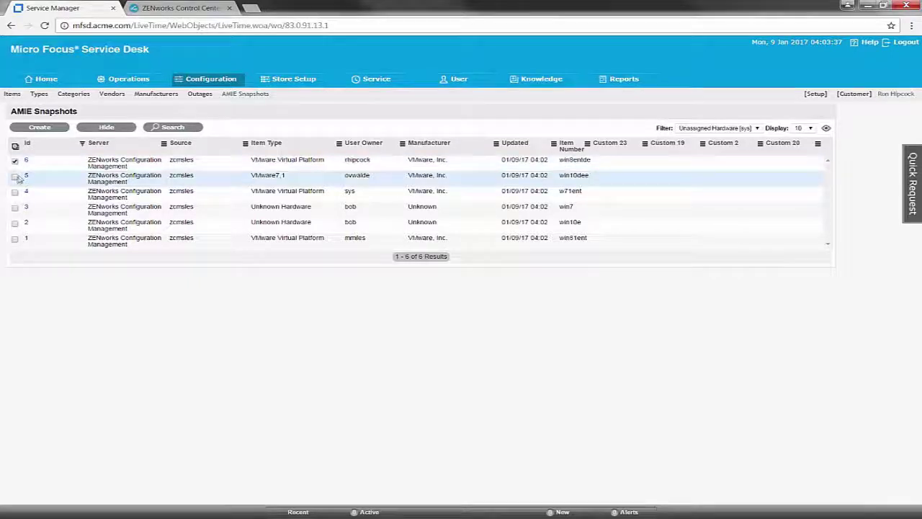
{"action": "left_click", "coordinate": [15, 176]}
{"action": "left_click", "coordinate": [15, 207]}
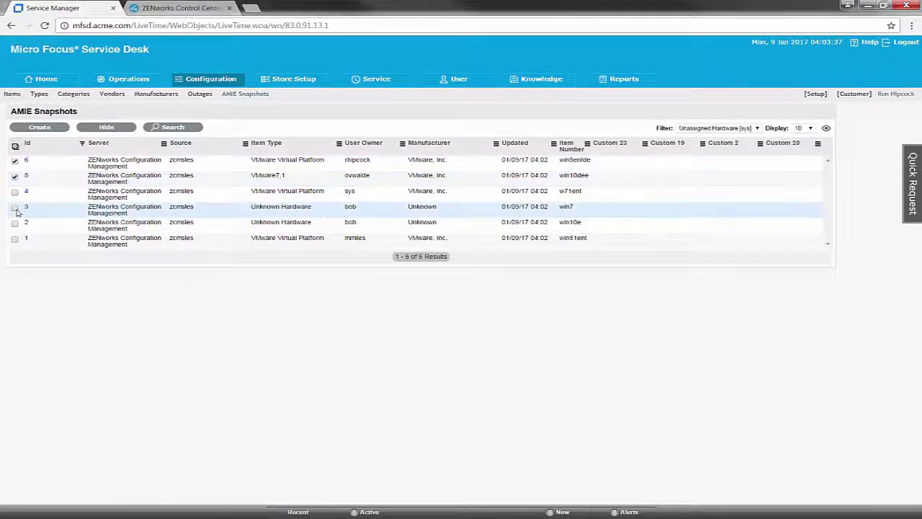
{"action": "left_click", "coordinate": [15, 223]}
{"action": "left_click", "coordinate": [15, 240]}
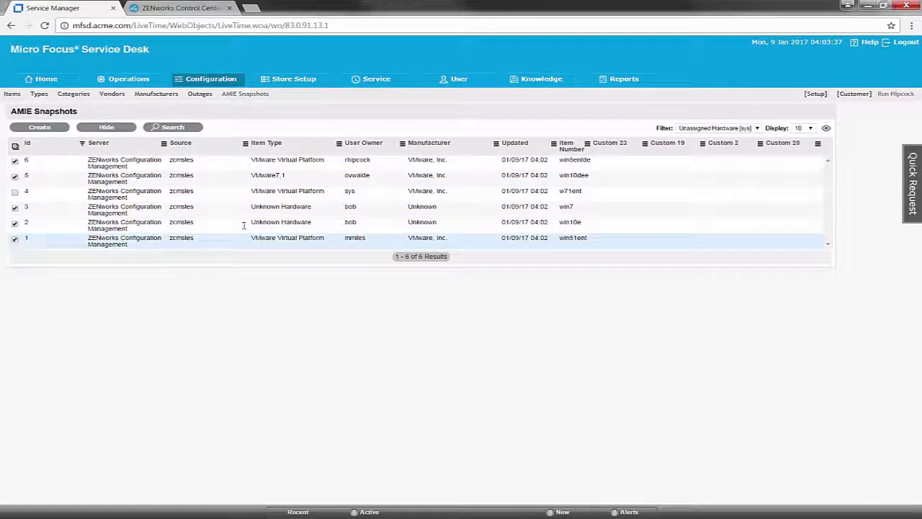
{"action": "left_click", "coordinate": [52, 129]}
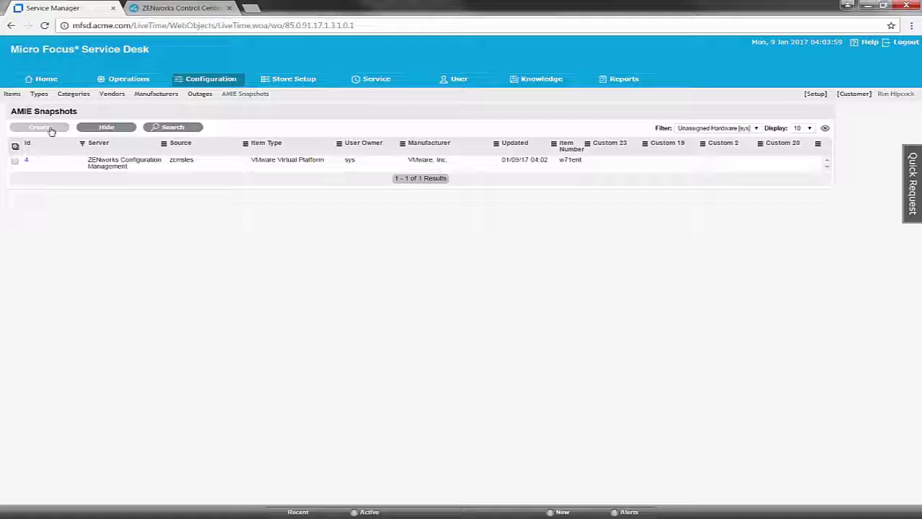
{"action": "left_click", "coordinate": [12, 94]}
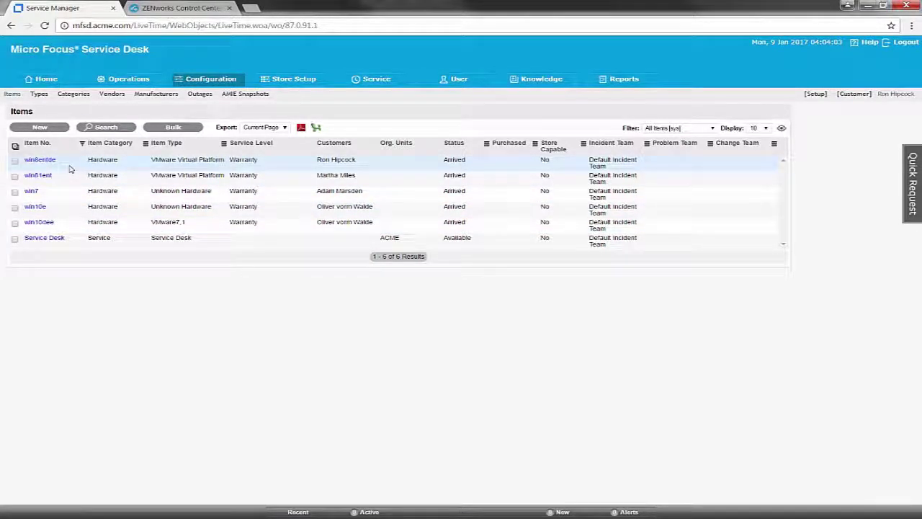
Return to the AMIE Snapshots and filter them by Unassigned [sys].
{"action": "left_click", "coordinate": [253, 96]}
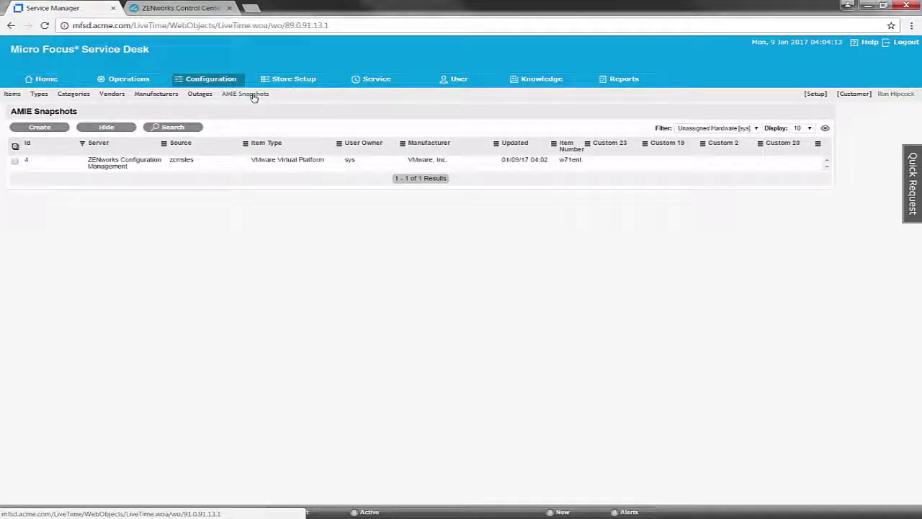
{"action": "left_click", "coordinate": [755, 128]}
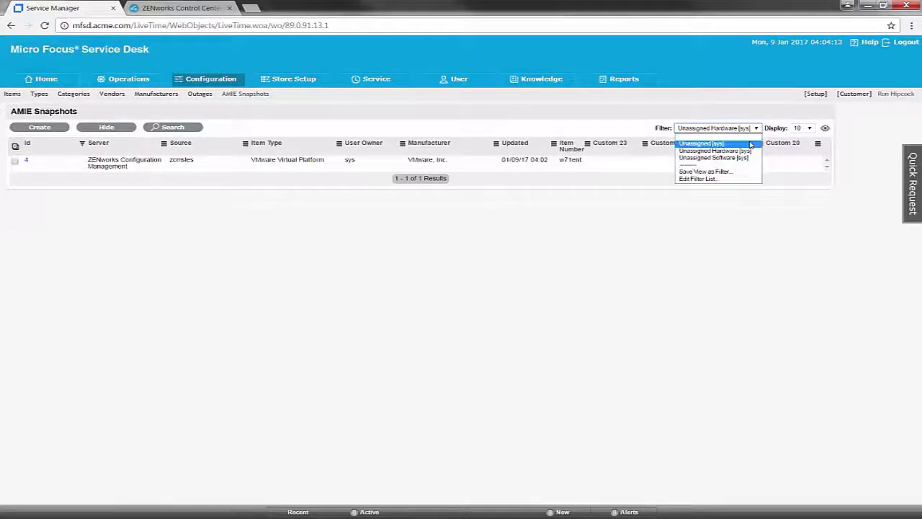
{"action": "left_click", "coordinate": [748, 144]}
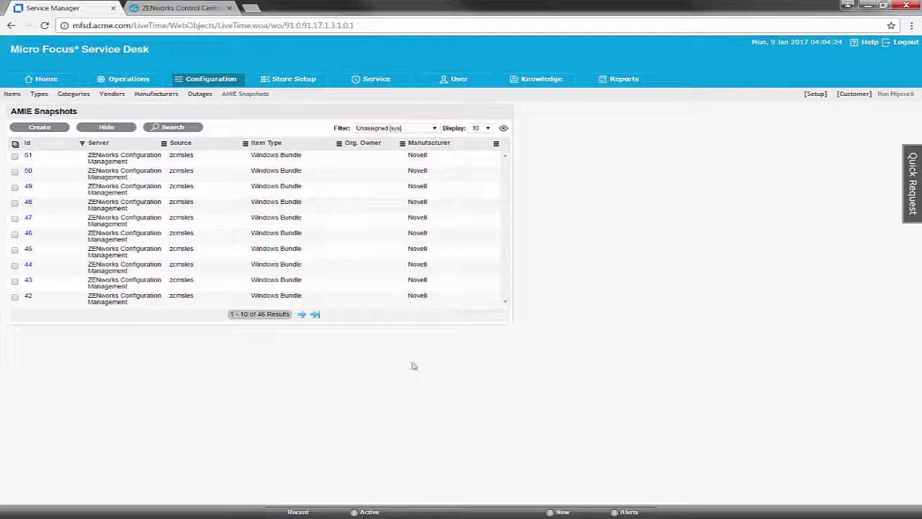
Search the AMIE Snapshots for the item category ZENworks Bundle.
{"action": "left_click", "coordinate": [190, 129]}
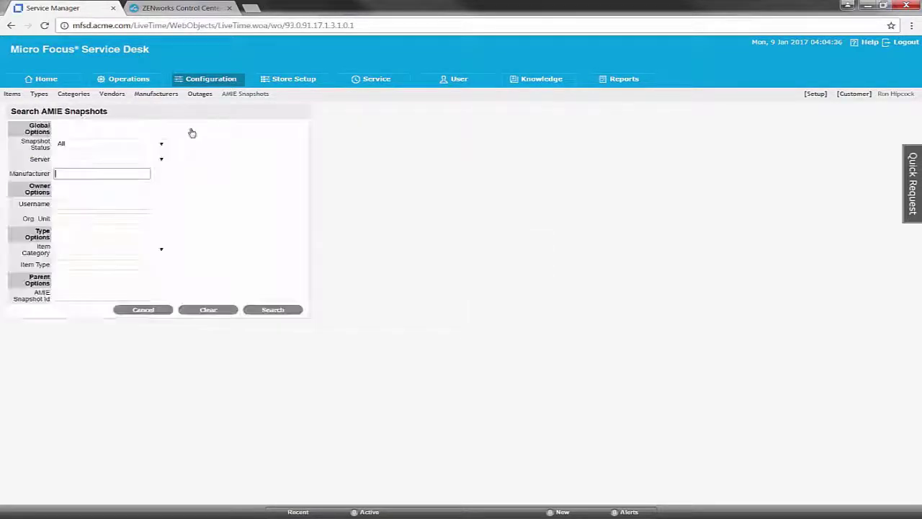
{"action": "left_click", "coordinate": [163, 253]}
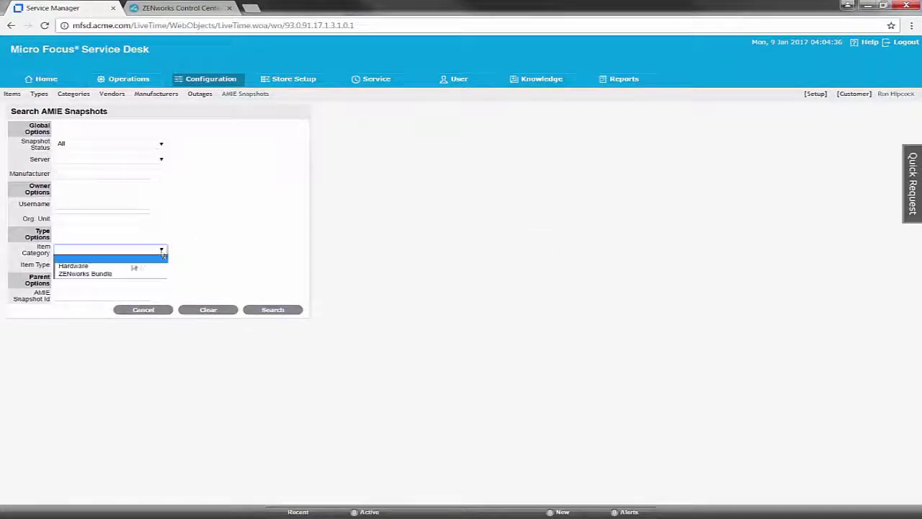
{"action": "left_click", "coordinate": [123, 272]}
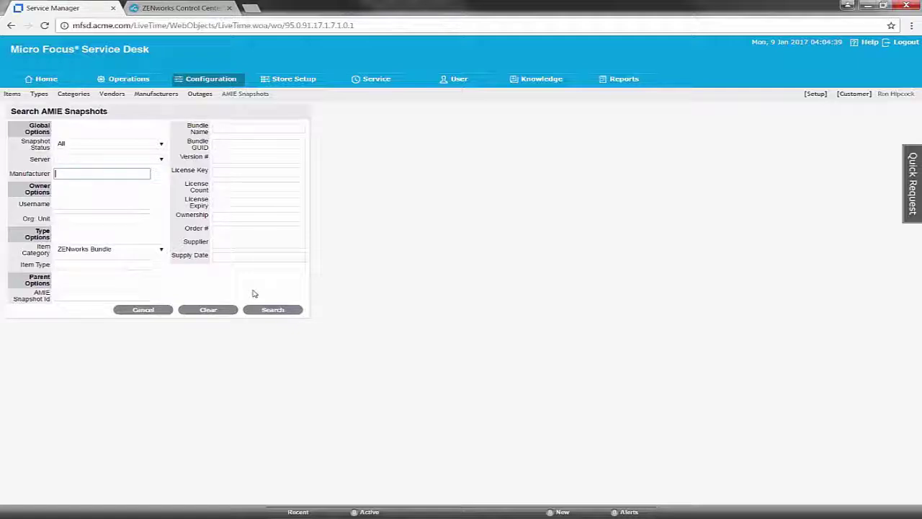
{"action": "left_click", "coordinate": [280, 311]}
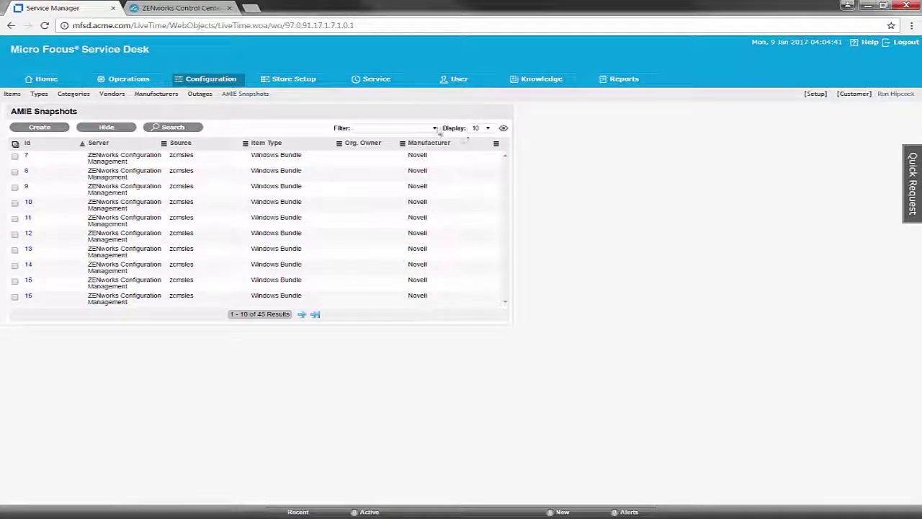
Save the search view as a filter named ZENworks Bundles, shared by role with the Supervisor.
{"action": "left_click", "coordinate": [436, 129]}
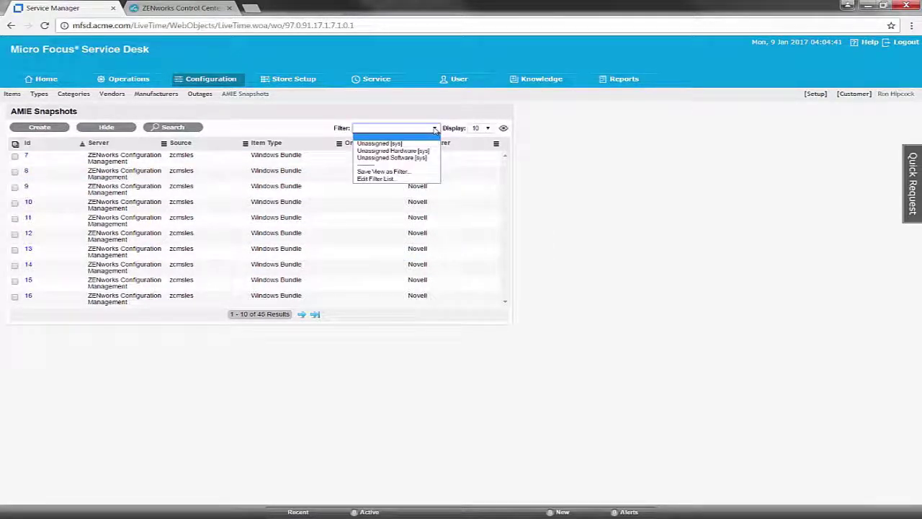
{"action": "left_click", "coordinate": [425, 173]}
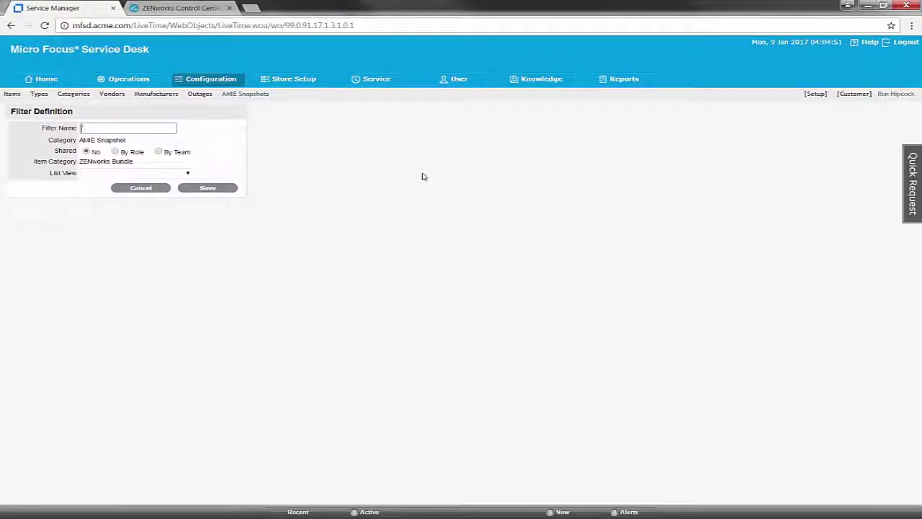
{"action": "type", "text": "ZENworks Bundles"}
{"action": "key", "text": "Tab"}
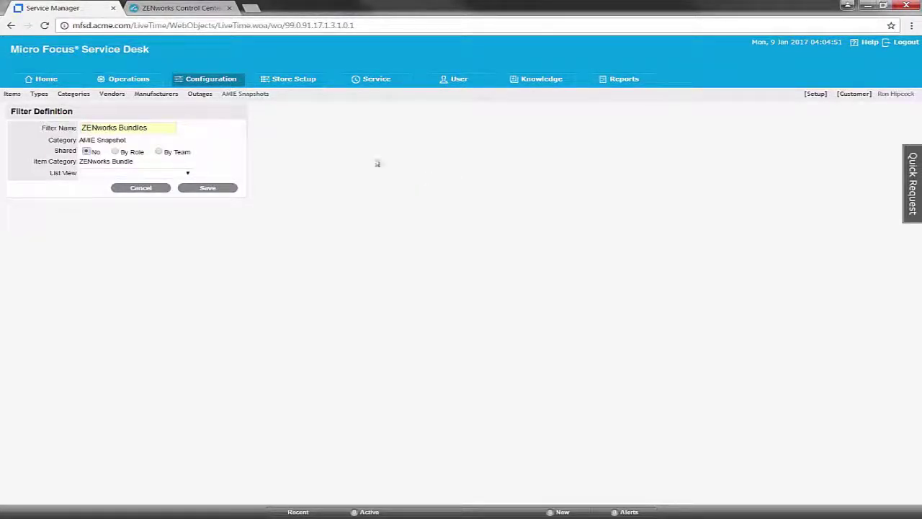
{"action": "left_click", "coordinate": [122, 153]}
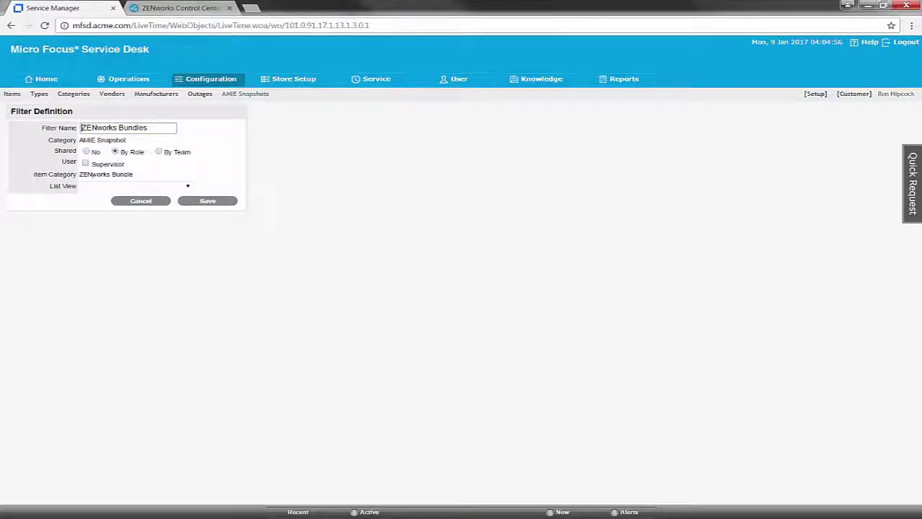
{"action": "left_click", "coordinate": [86, 164]}
{"action": "left_click", "coordinate": [206, 202]}
{"action": "left_click", "coordinate": [213, 201]}
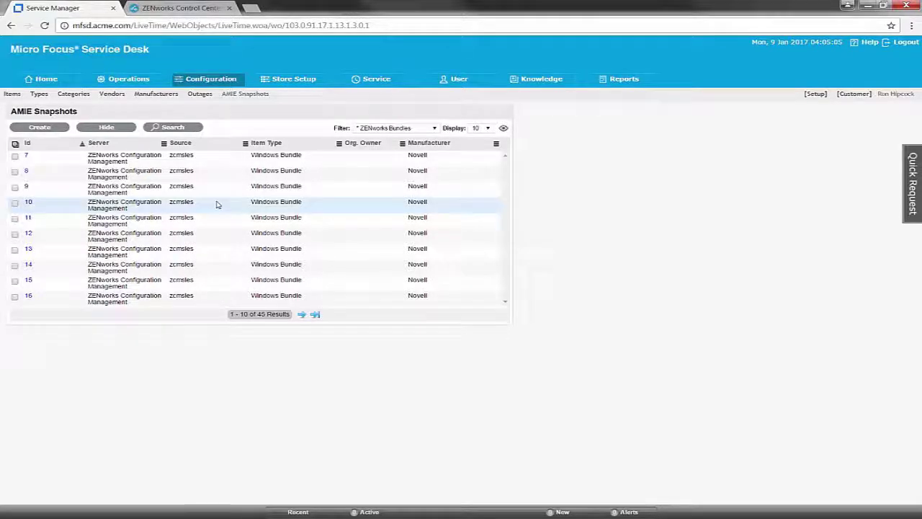
Create a list view for the ZENworks Bundle category named ZENworks Bundles, shared by role with the Supervisor.
{"action": "left_click", "coordinate": [503, 131]}
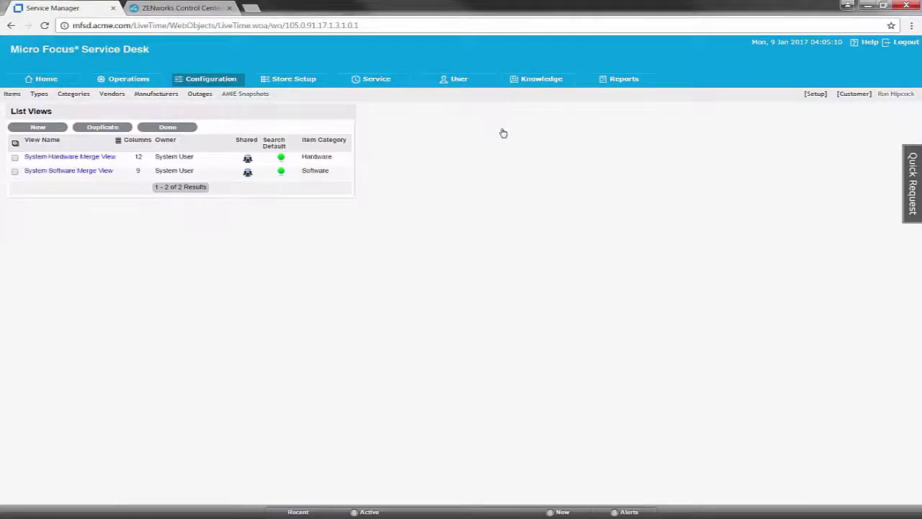
{"action": "left_click", "coordinate": [33, 127]}
{"action": "left_click", "coordinate": [108, 128]}
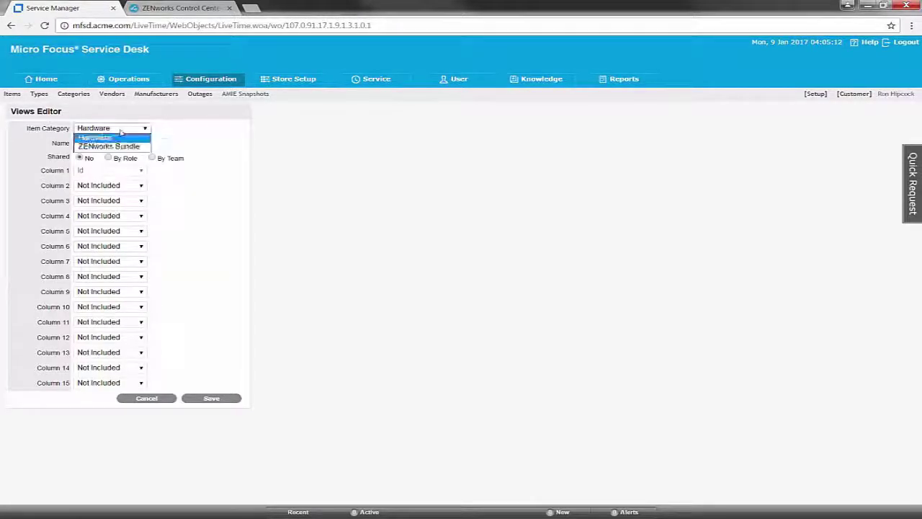
{"action": "left_click", "coordinate": [119, 144]}
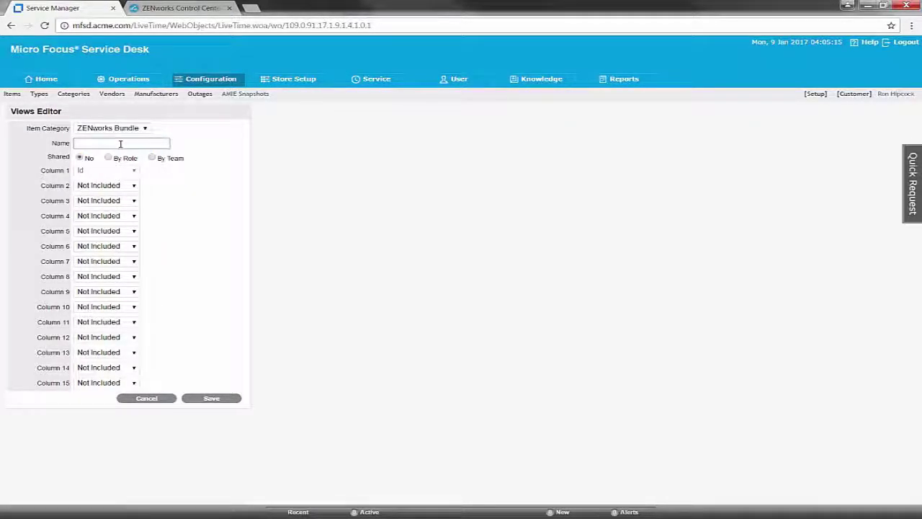
{"action": "type", "text": "ZENworks Bundles"}
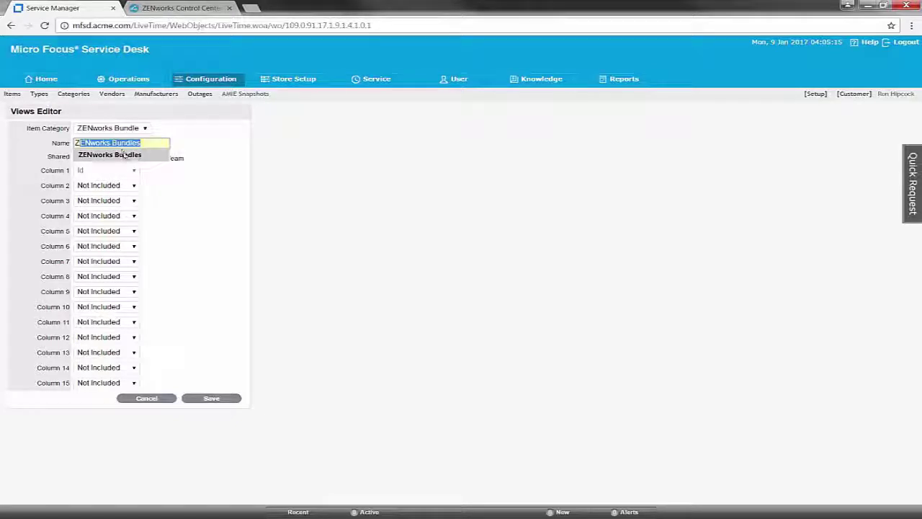
{"action": "left_click", "coordinate": [123, 155]}
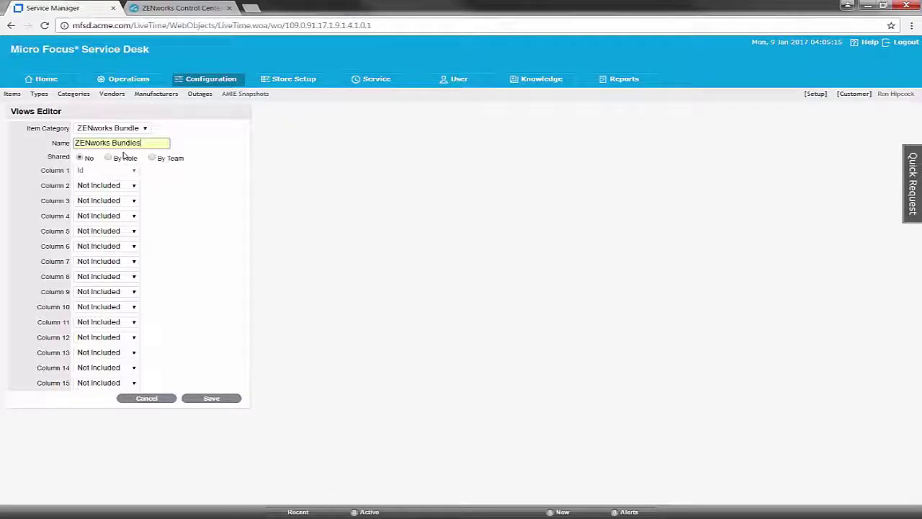
{"action": "left_click", "coordinate": [109, 157]}
{"action": "left_click", "coordinate": [79, 170]}
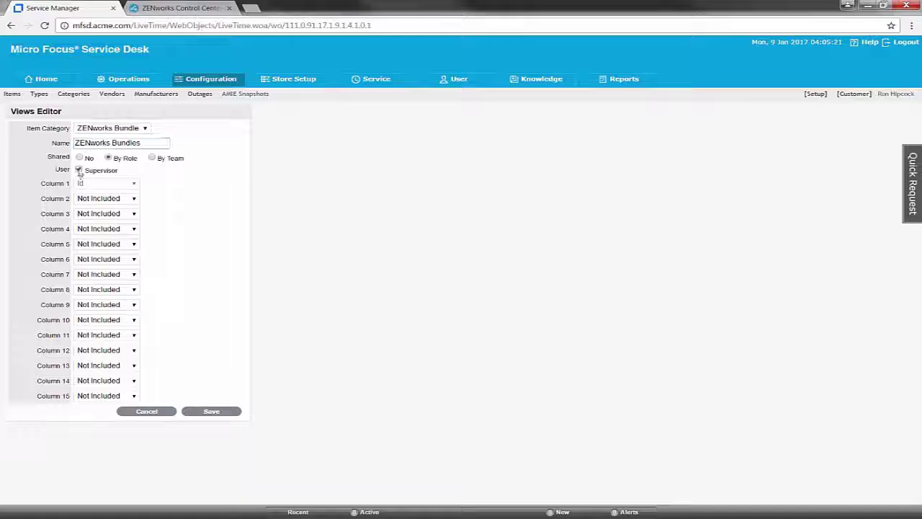
Set the view's column 2 to Bundle Name, column 3 to Item Type and column 4 to Manufacturer.
{"action": "left_click", "coordinate": [125, 201]}
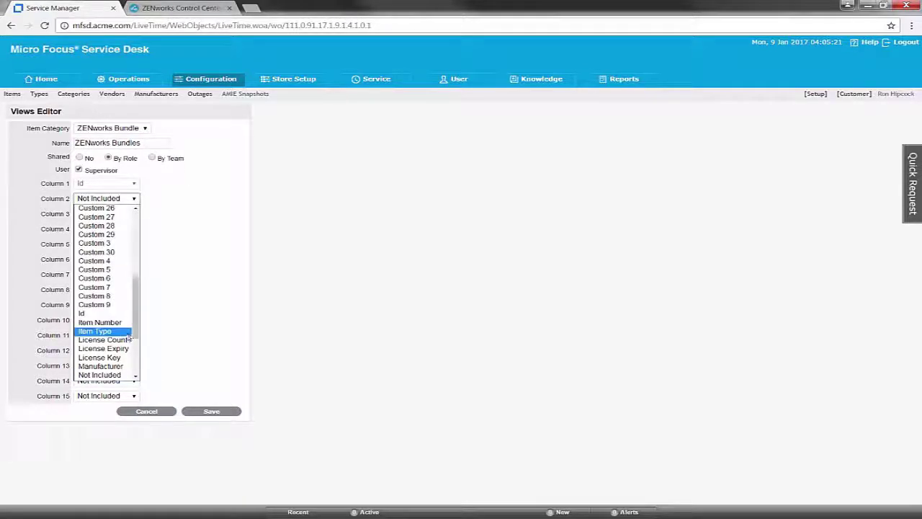
{"action": "scroll", "coordinate": [124, 329], "scroll_direction": "up", "scroll_amount": 10}
{"action": "left_click", "coordinate": [121, 229]}
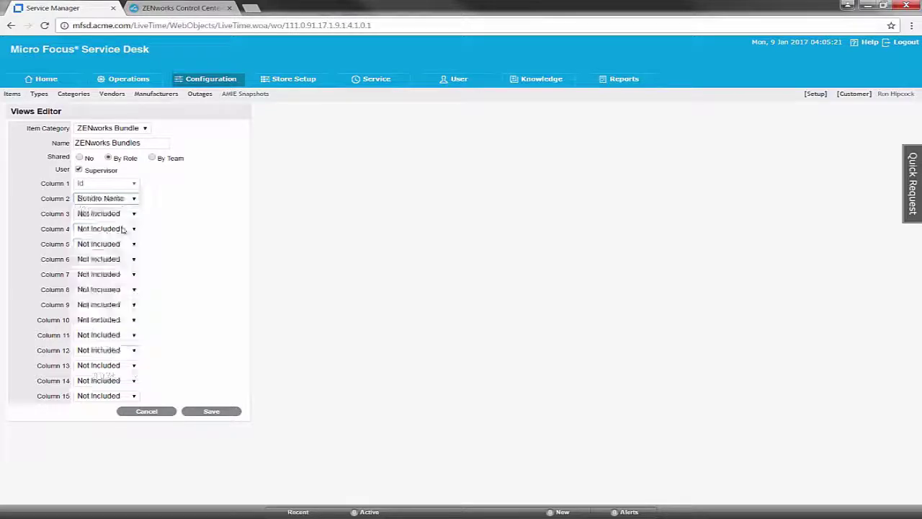
{"action": "left_click", "coordinate": [133, 215]}
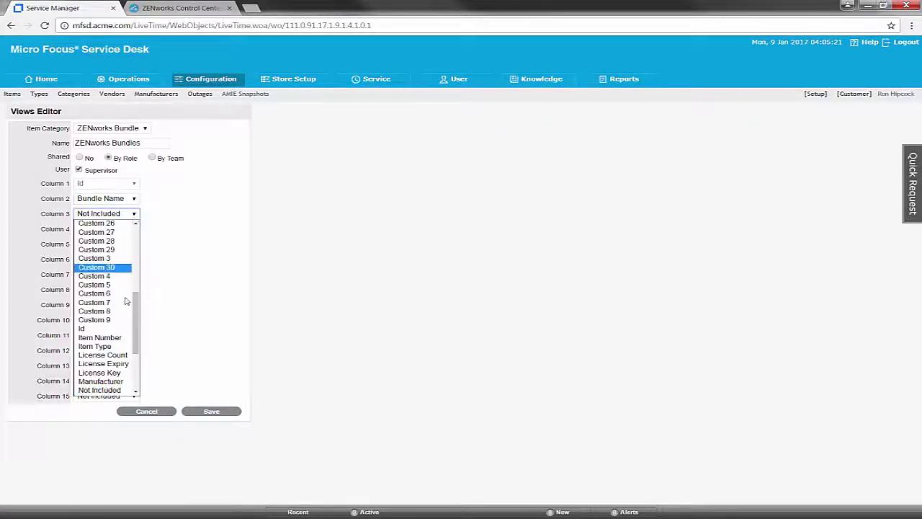
{"action": "left_click", "coordinate": [116, 348]}
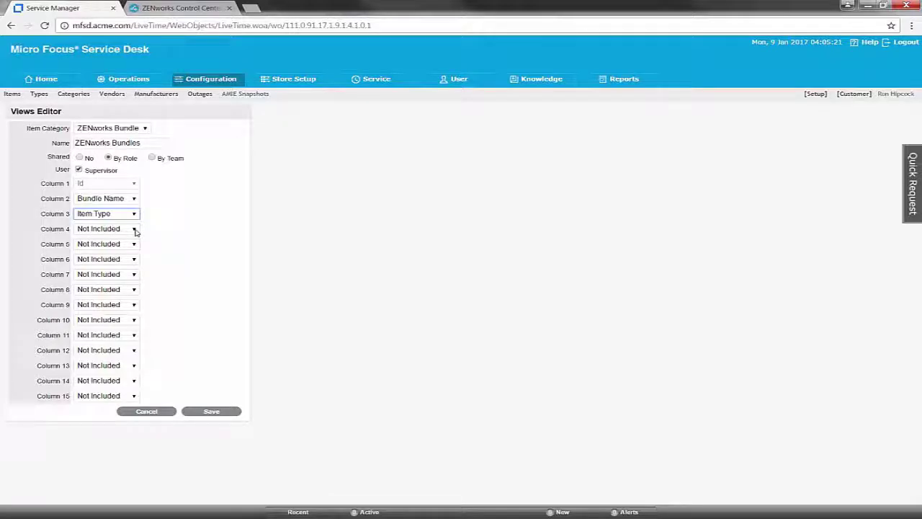
{"action": "left_click", "coordinate": [135, 230]}
{"action": "left_click", "coordinate": [118, 397]}
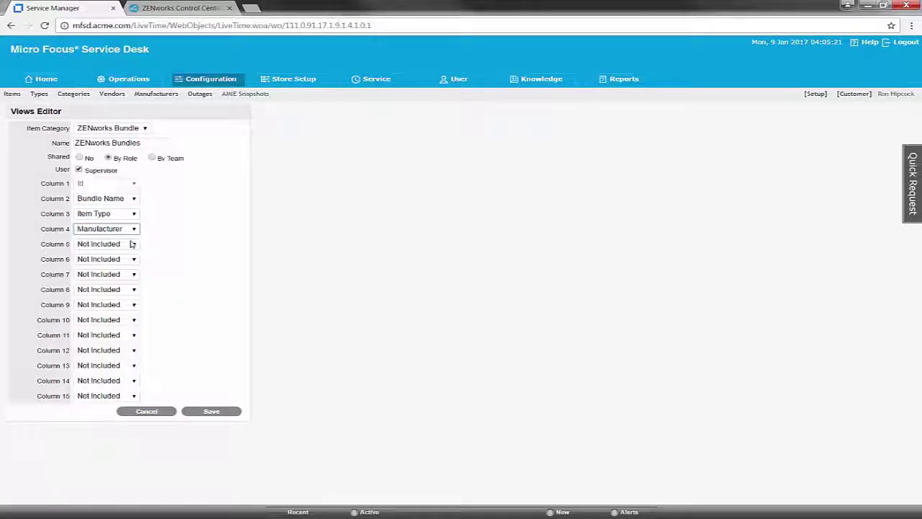
Set column 5 to Bundle GUID and column 6 to Assigned Item, and save the list view.
{"action": "left_click", "coordinate": [134, 244]}
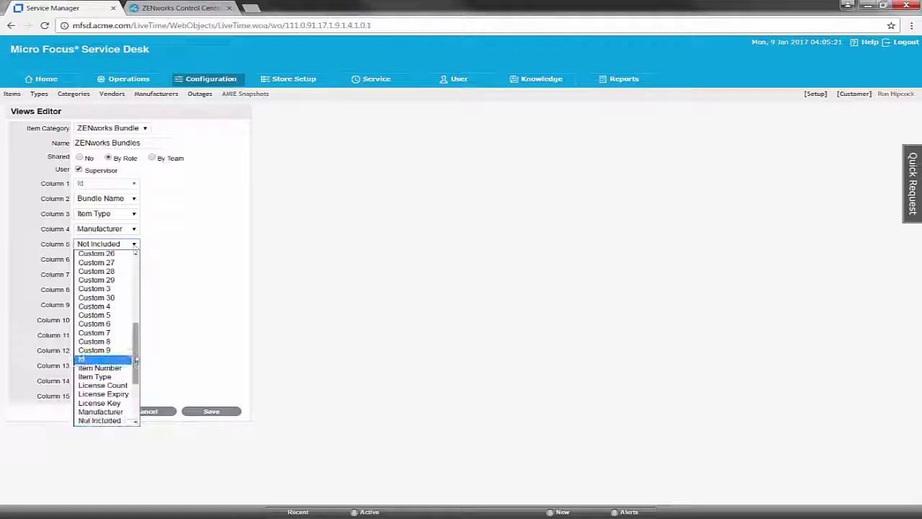
{"action": "scroll", "coordinate": [119, 267], "scroll_direction": "up", "scroll_amount": 10}
{"action": "left_click", "coordinate": [119, 262]}
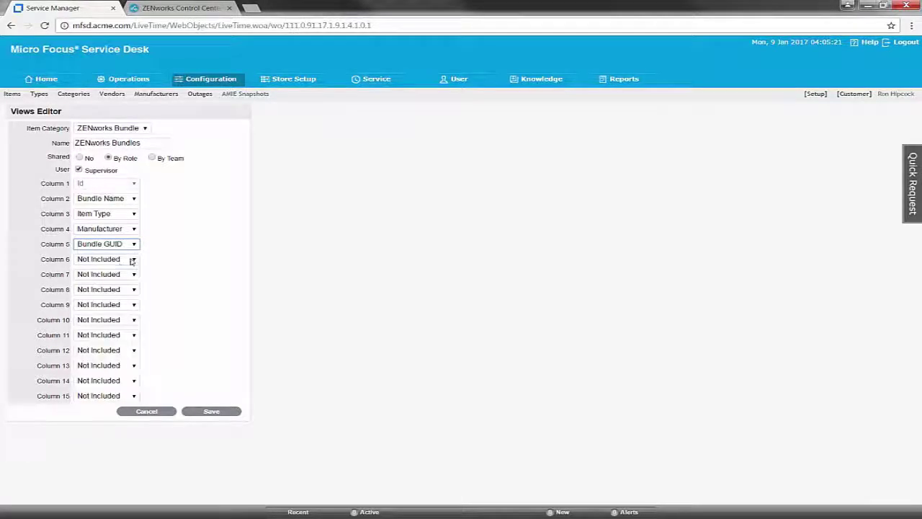
{"action": "left_click", "coordinate": [133, 259]}
{"action": "scroll", "coordinate": [108, 324], "scroll_direction": "up", "scroll_amount": 10}
{"action": "left_click", "coordinate": [101, 269]}
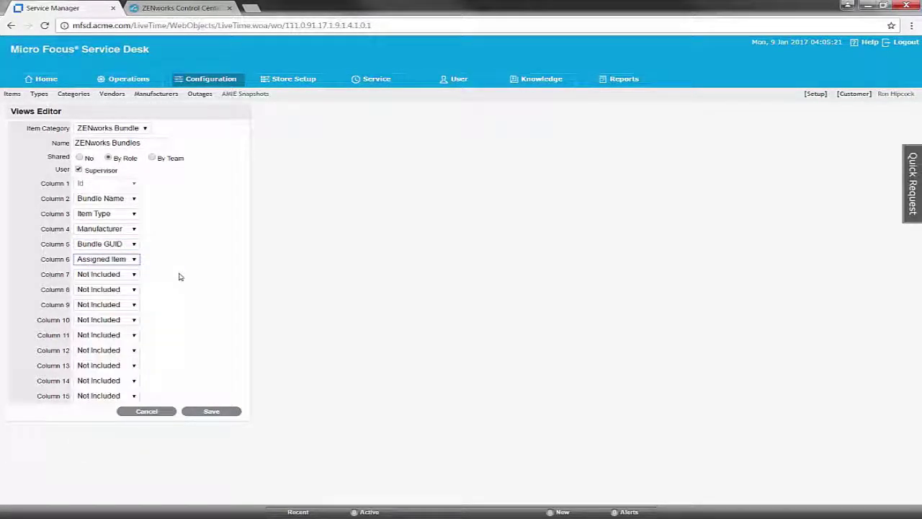
{"action": "left_click", "coordinate": [213, 411]}
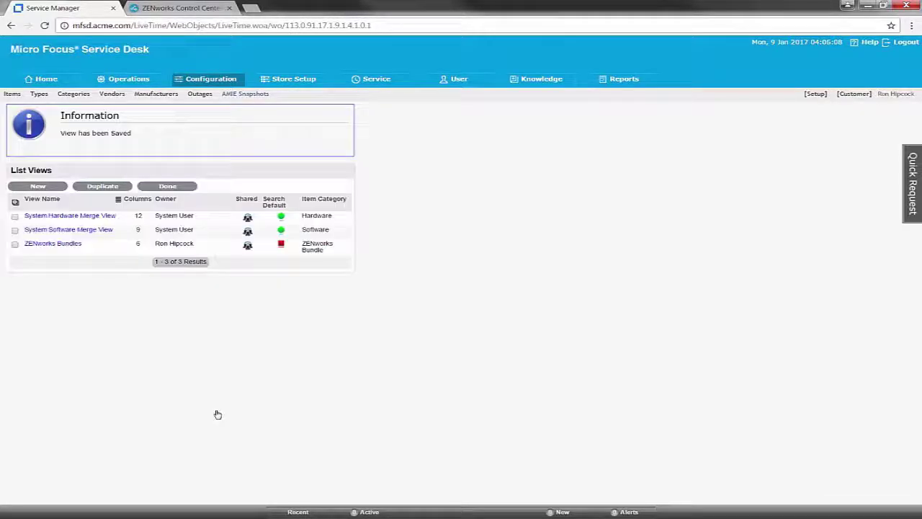
Assign the ZENworks Bundles list view to the ZENworks Bundles filter, save it, and apply that filter to the AMIE snapshots.
{"action": "left_click", "coordinate": [167, 187]}
{"action": "left_click", "coordinate": [403, 128]}
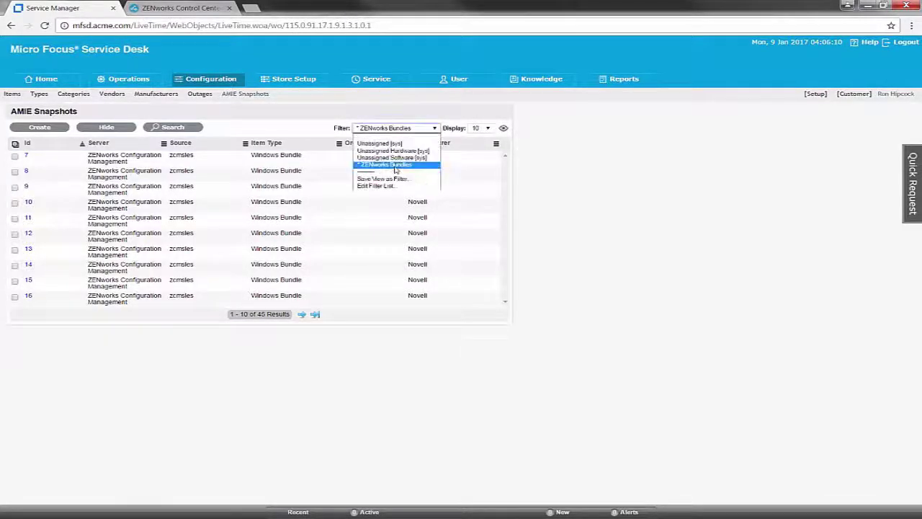
{"action": "left_click", "coordinate": [389, 187]}
{"action": "left_click", "coordinate": [33, 152]}
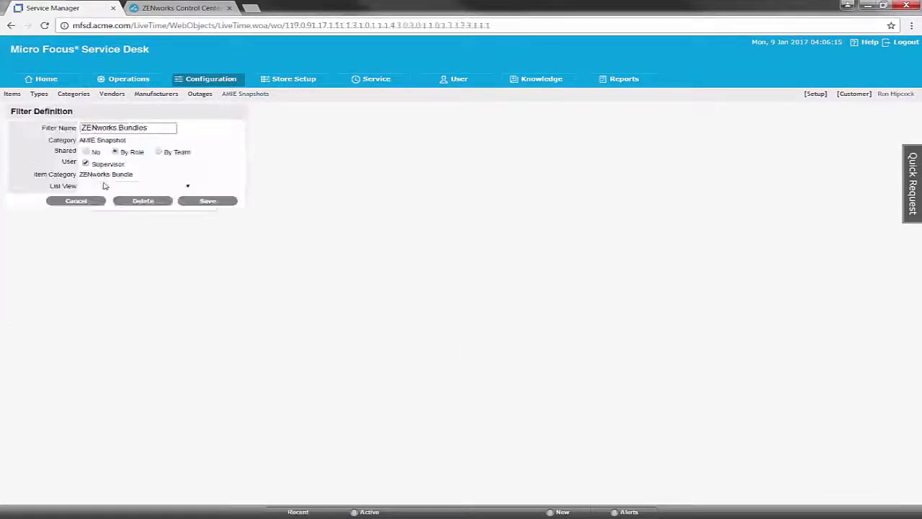
{"action": "left_click", "coordinate": [156, 187]}
{"action": "left_click", "coordinate": [137, 203]}
{"action": "left_click", "coordinate": [214, 201]}
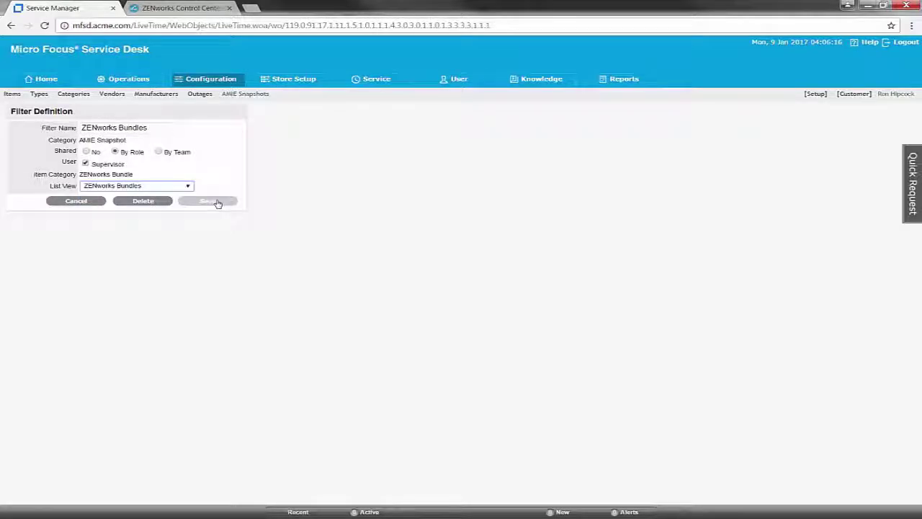
{"action": "left_click", "coordinate": [37, 127]}
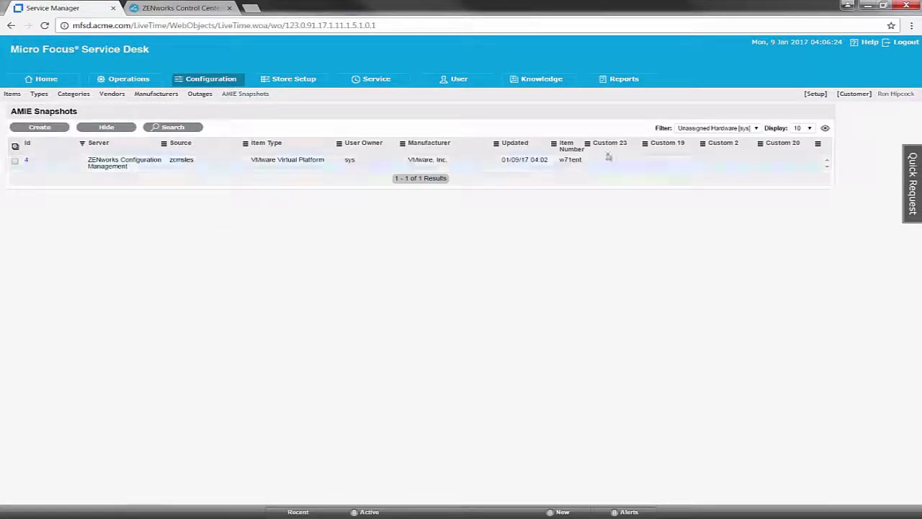
{"action": "left_click", "coordinate": [756, 128]}
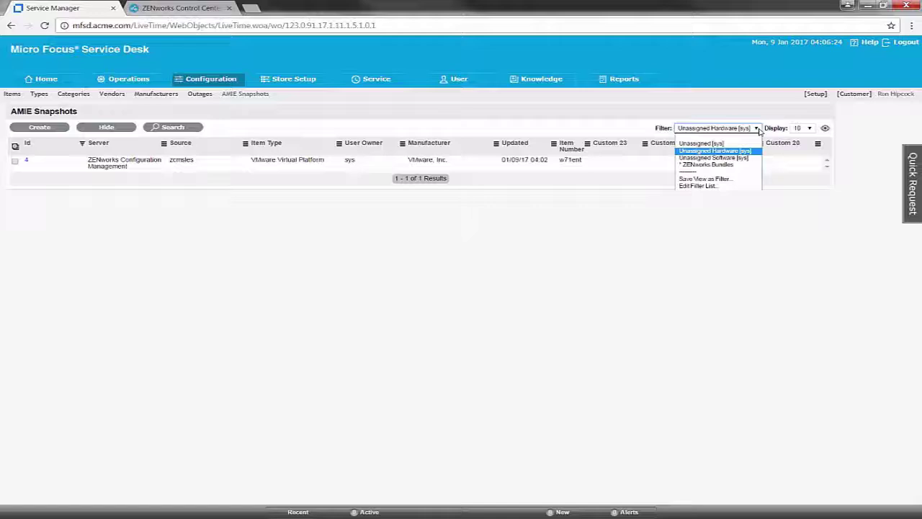
{"action": "left_click", "coordinate": [728, 165]}
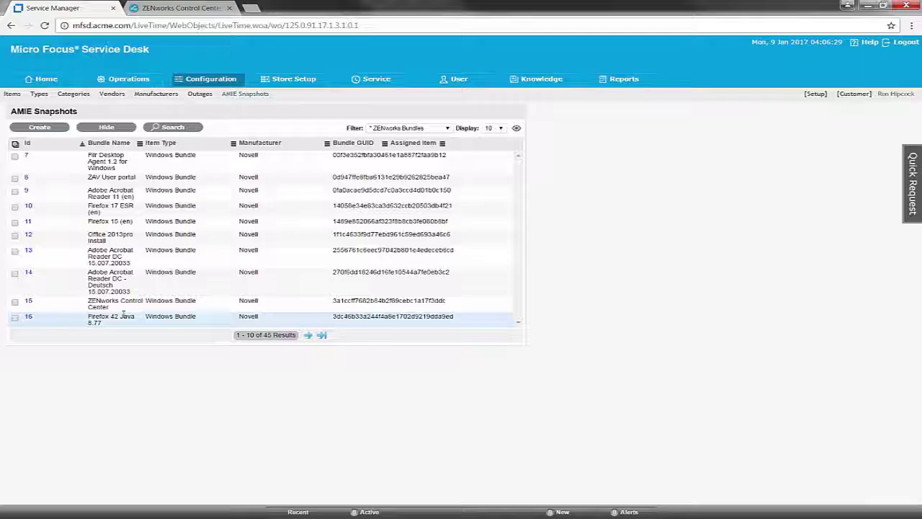
Switch to ZENworks Control Center, look at the FREE TOOLS folder of the WINDOWS bundles, and return to Service Desk.
{"action": "left_click", "coordinate": [171, 8]}
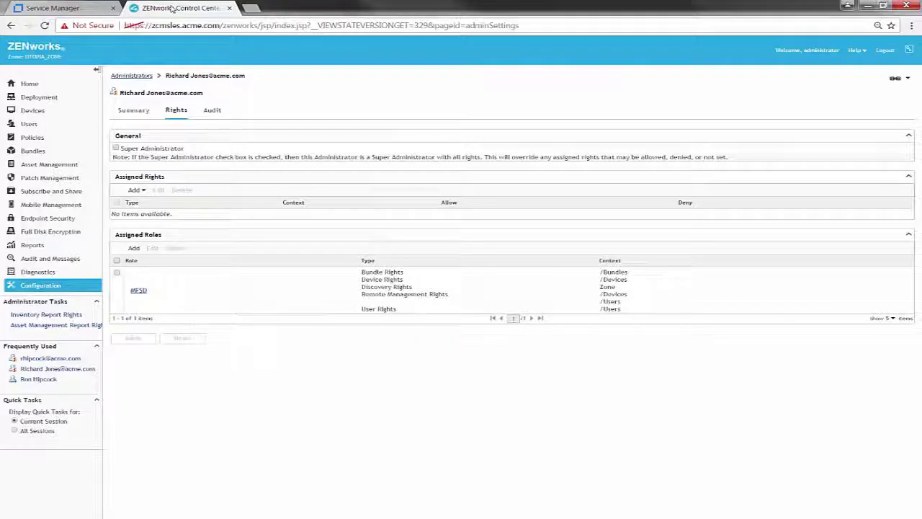
{"action": "left_click", "coordinate": [31, 151]}
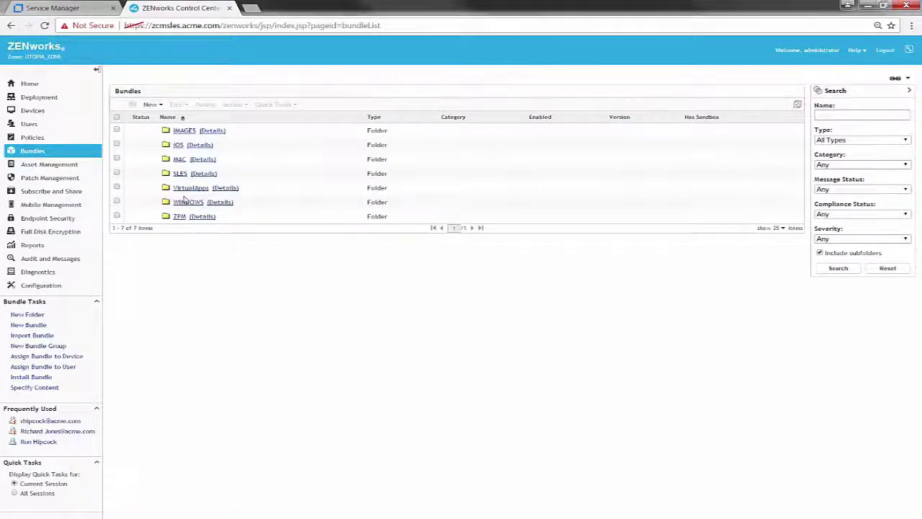
{"action": "left_click", "coordinate": [189, 202]}
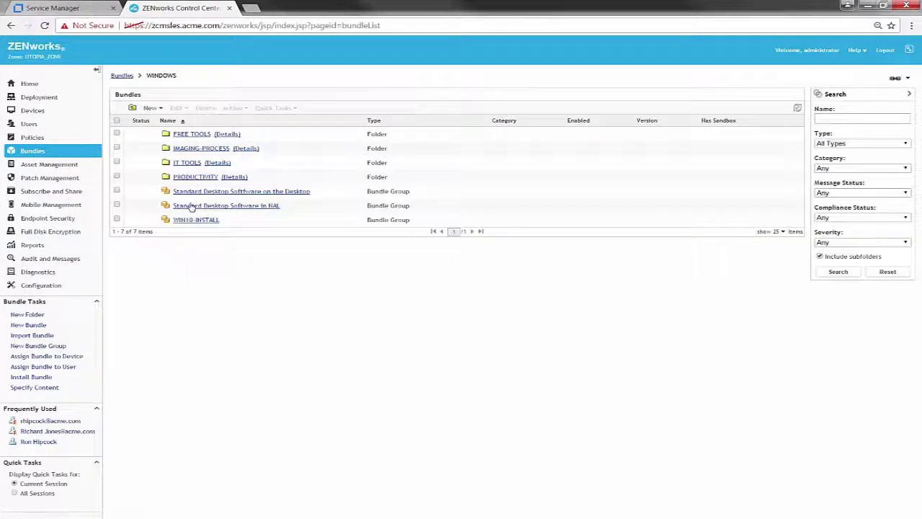
{"action": "left_click", "coordinate": [197, 137]}
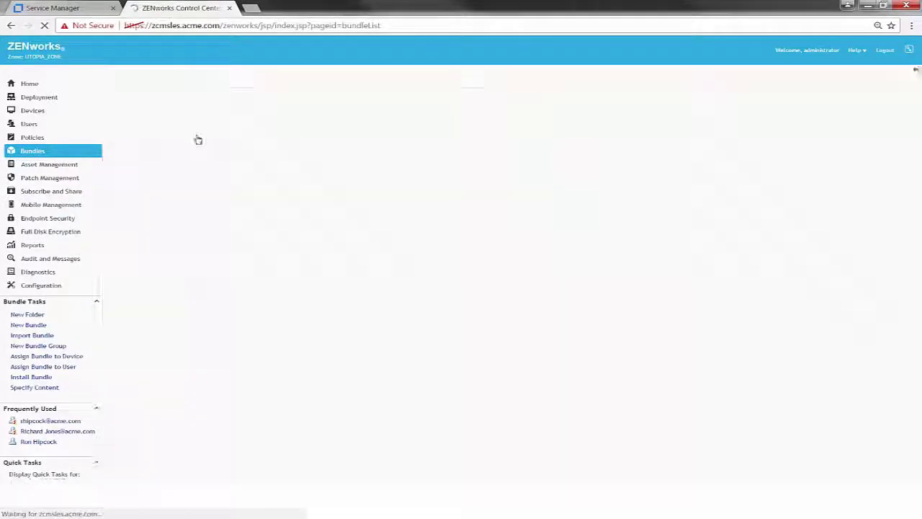
{"action": "left_click", "coordinate": [84, 10]}
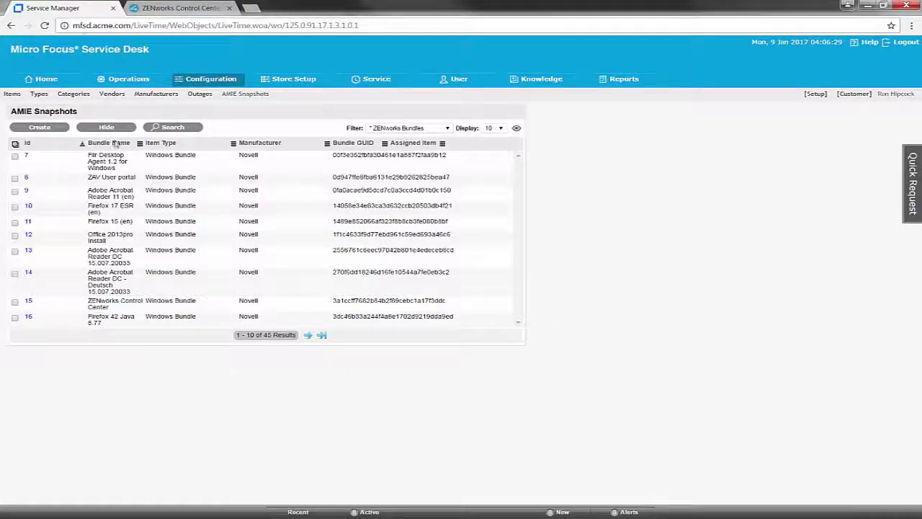
Select the snapshots for Adobe Acrobat Reader 11 (en), Office 2013pro Install, Firefox 42 Java 8.77, 7-ZIP, Adobe Acrobat Reader 11 (de) and FileZilla 3.9.
{"action": "left_click", "coordinate": [15, 192]}
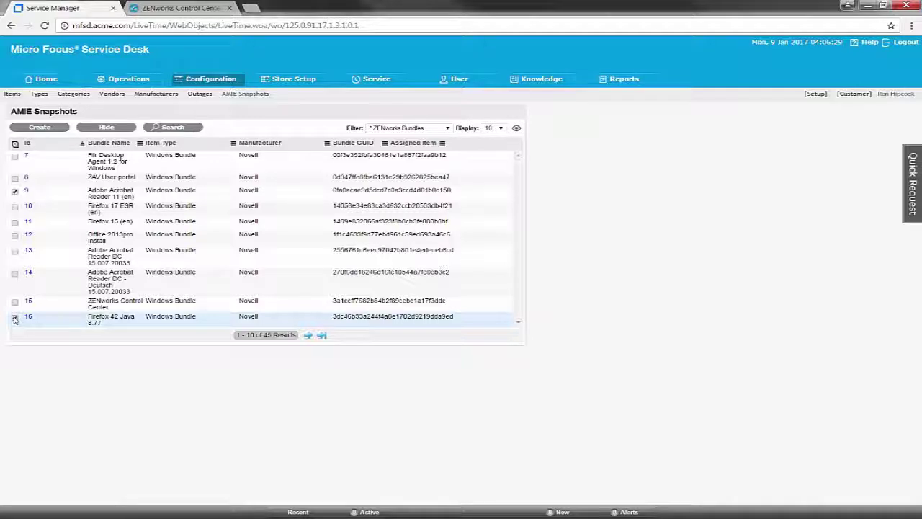
{"action": "left_click", "coordinate": [308, 335]}
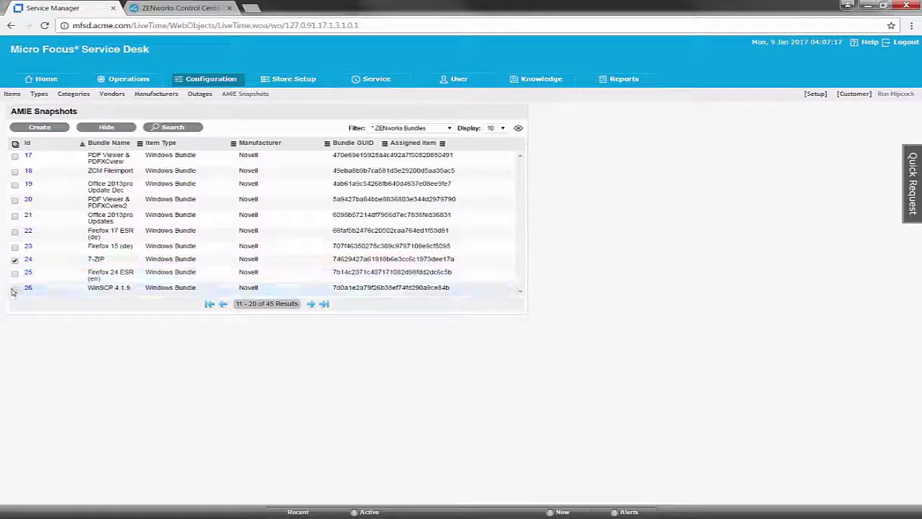
{"action": "left_click", "coordinate": [310, 303]}
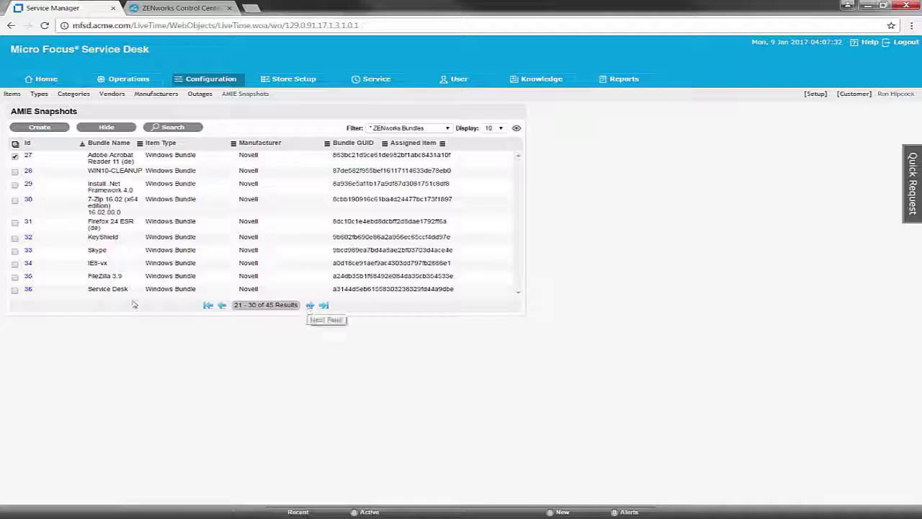
{"action": "left_click", "coordinate": [310, 305]}
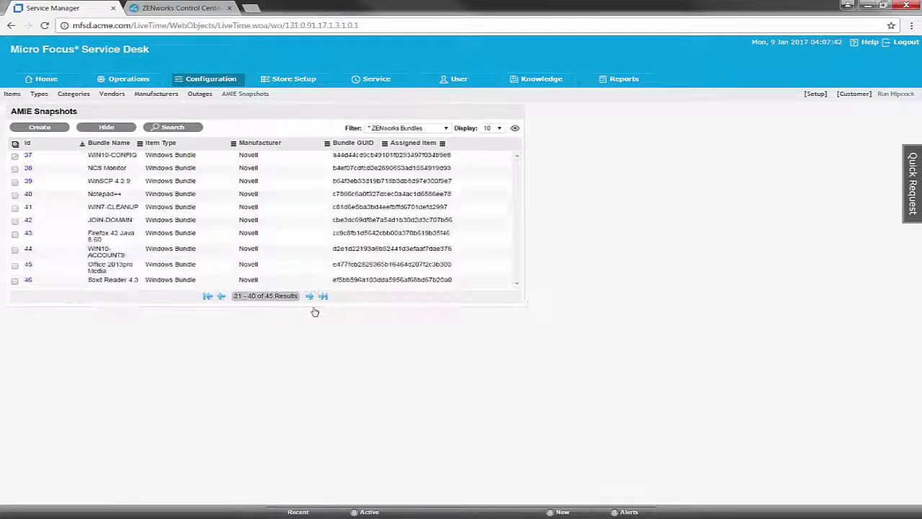
Add Firefox 42 Java 8.60, Notepad++, Foxit Reader 4.3, WinSCP 4.2.9 and Filr Desktop Agent 3.0 to the selection and create items from all selected snapshots.
{"action": "left_click", "coordinate": [16, 235]}
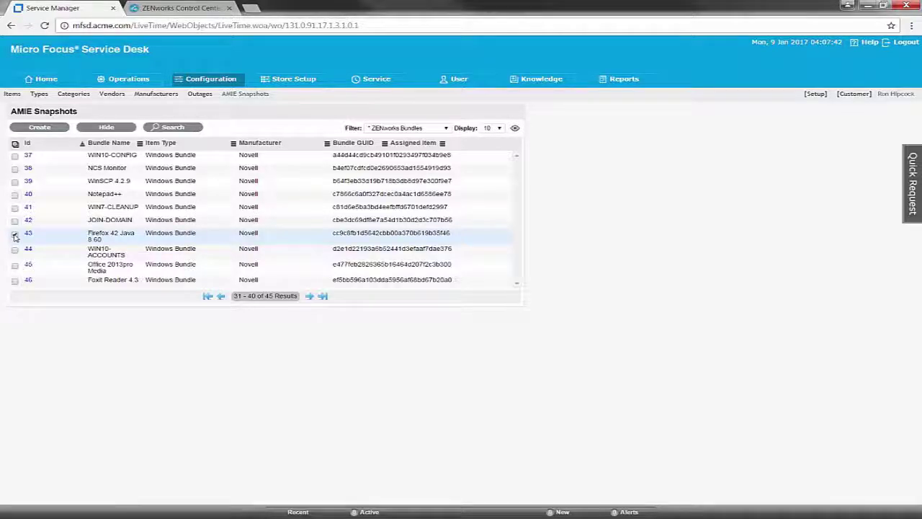
{"action": "left_click", "coordinate": [16, 197]}
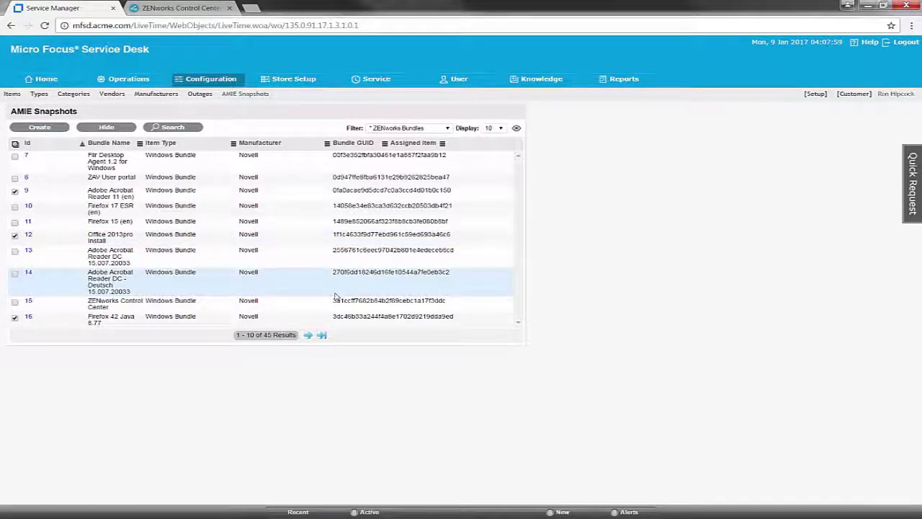
{"action": "left_click", "coordinate": [42, 128]}
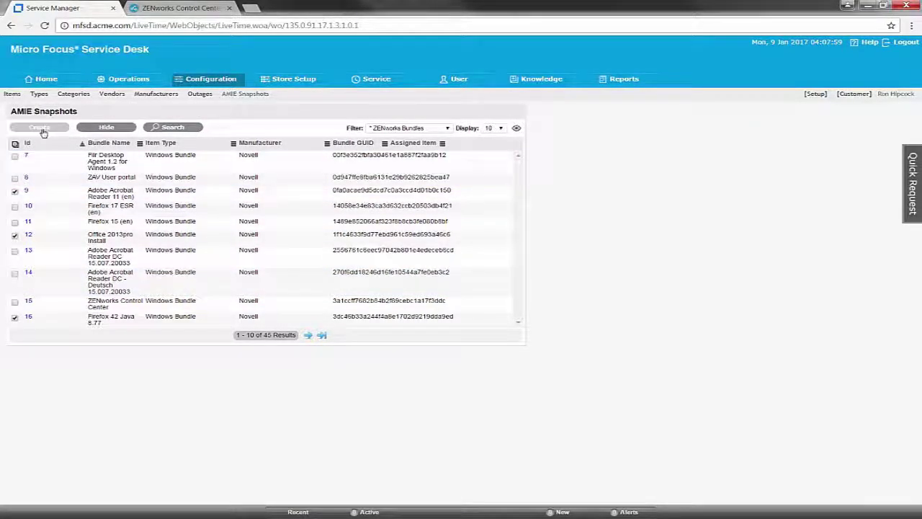
{"action": "left_click", "coordinate": [43, 131]}
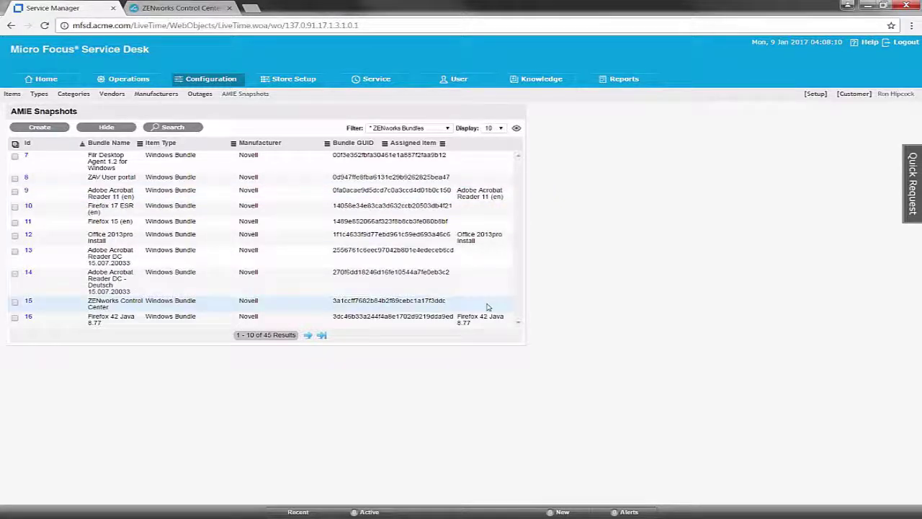
Search the configuration items for those in the ZENworks Bundle item category.
{"action": "left_click", "coordinate": [11, 95]}
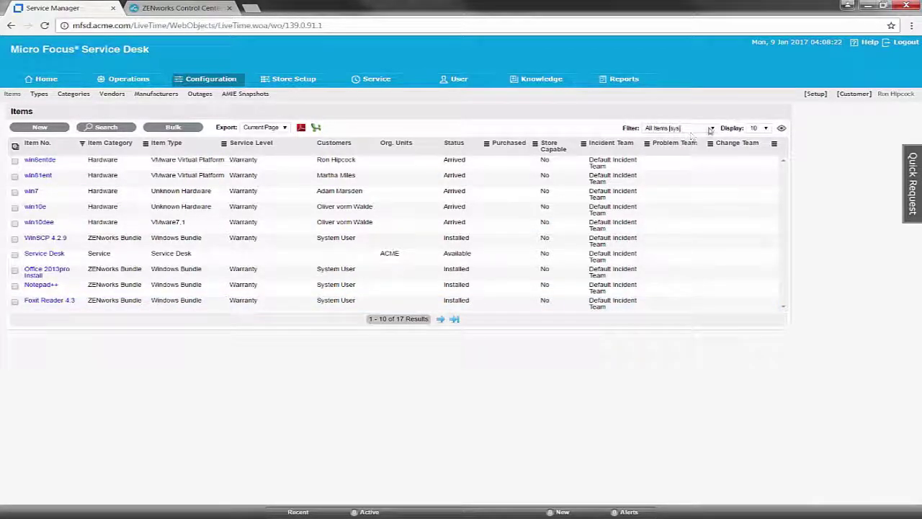
{"action": "left_click", "coordinate": [125, 128]}
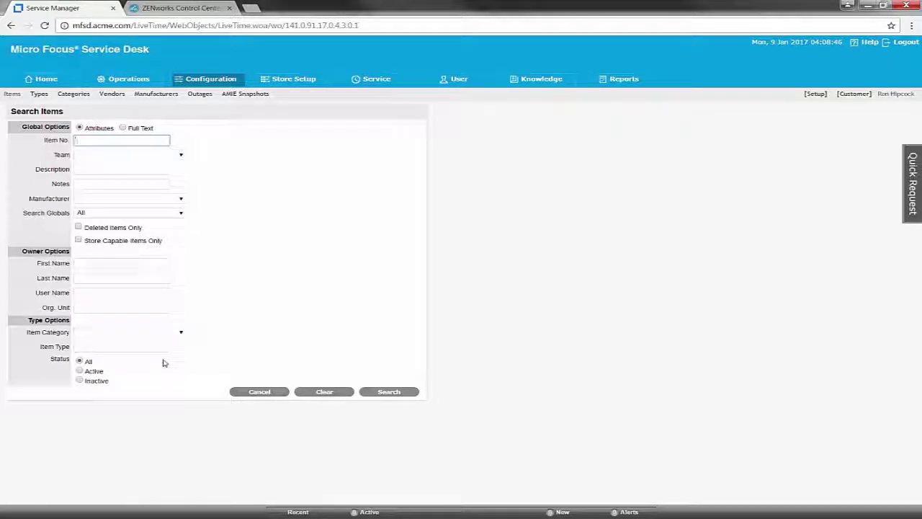
{"action": "left_click", "coordinate": [181, 333]}
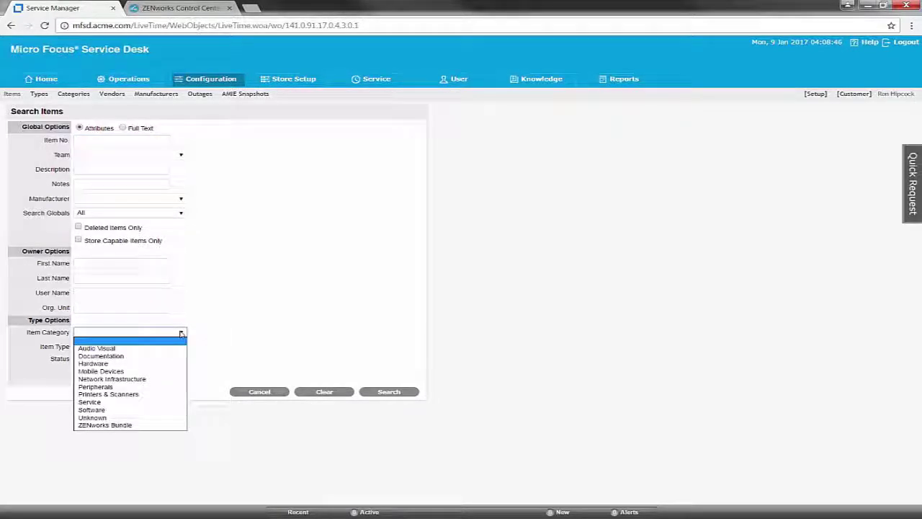
{"action": "left_click", "coordinate": [136, 425]}
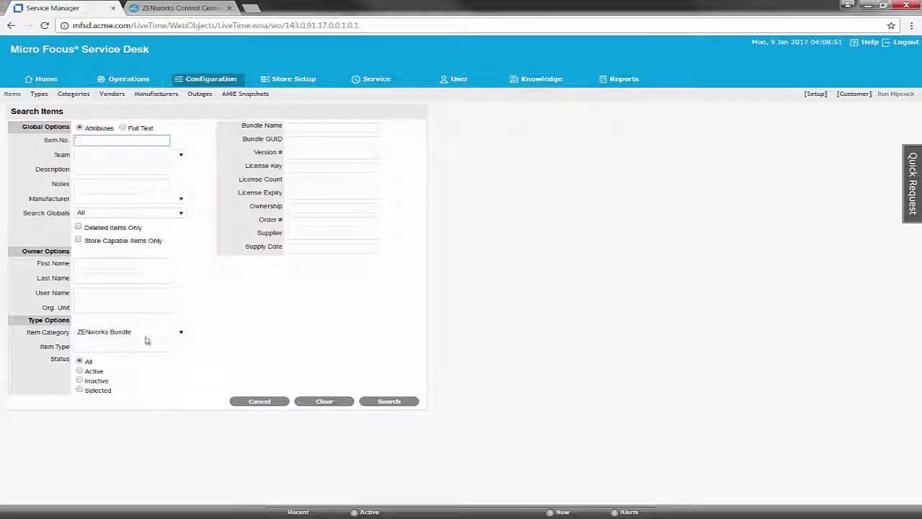
{"action": "left_click", "coordinate": [407, 402]}
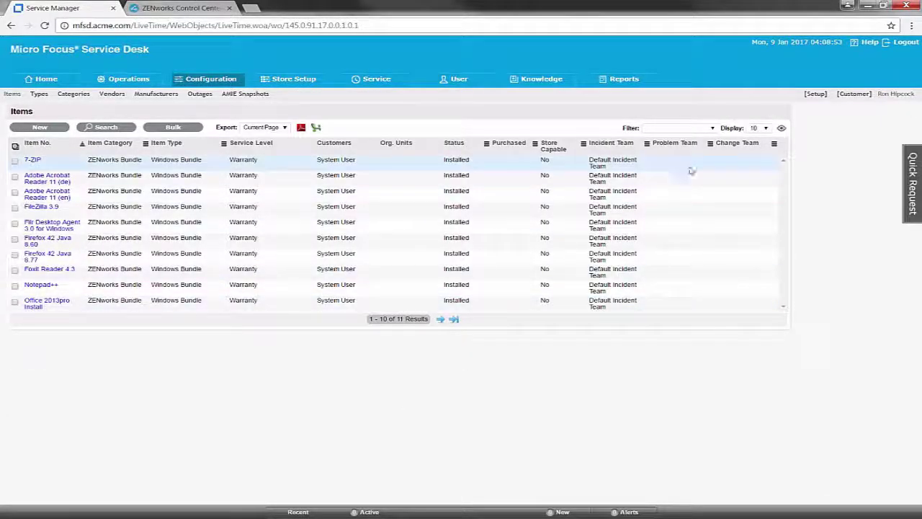
Save the item search view as a filter named ZENworks Bundles, shared by role.
{"action": "left_click", "coordinate": [713, 128]}
{"action": "left_click", "coordinate": [701, 195]}
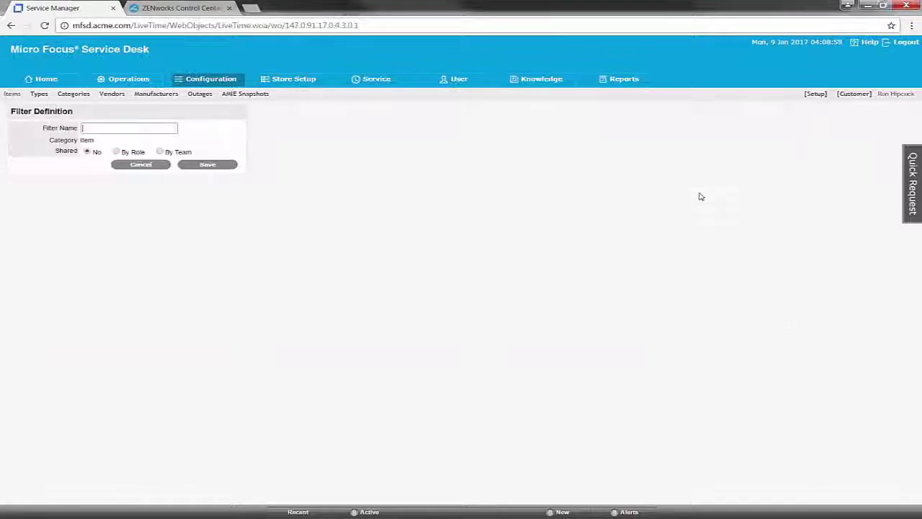
{"action": "key", "text": "Down"}
{"action": "key", "text": "Down"}
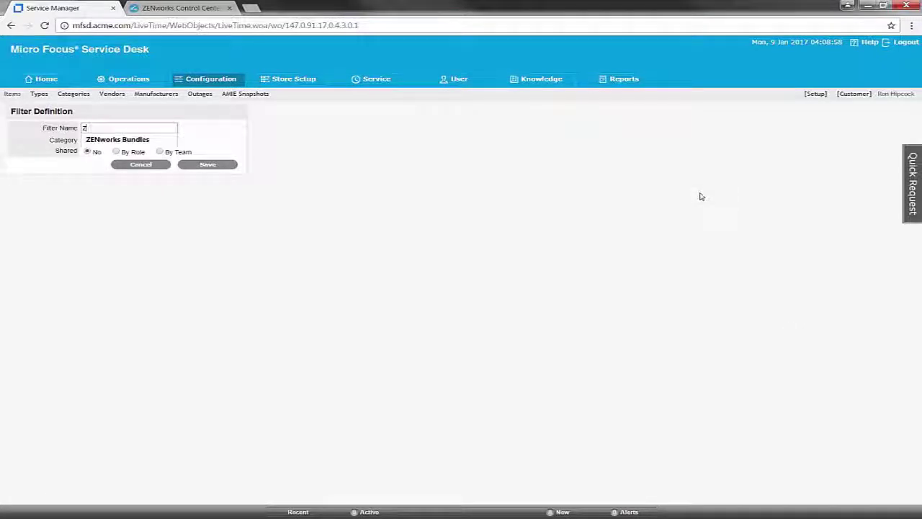
{"action": "key", "text": "Return"}
{"action": "left_click", "coordinate": [122, 152]}
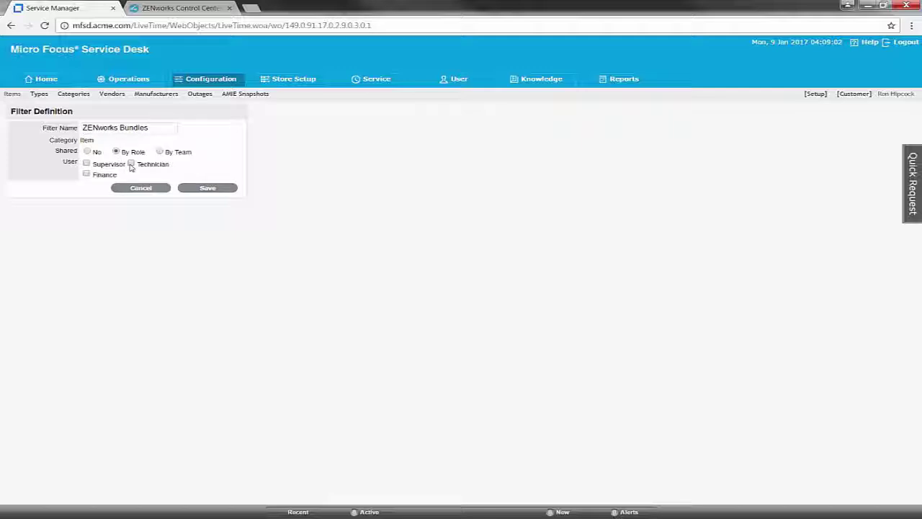
{"action": "left_click", "coordinate": [210, 188]}
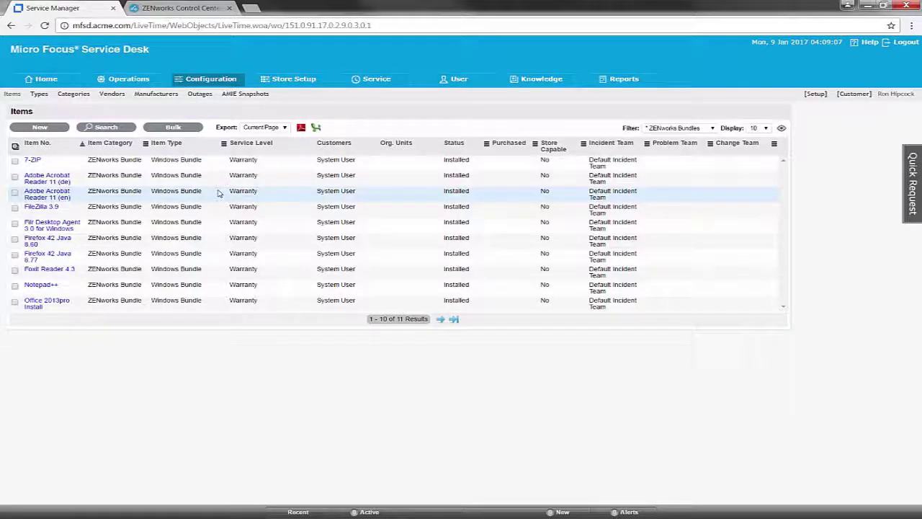
Select all ZENworks bundle items on both result pages, including WinSCP 4.2.9, and open them for a bulk update.
{"action": "left_click", "coordinate": [15, 147]}
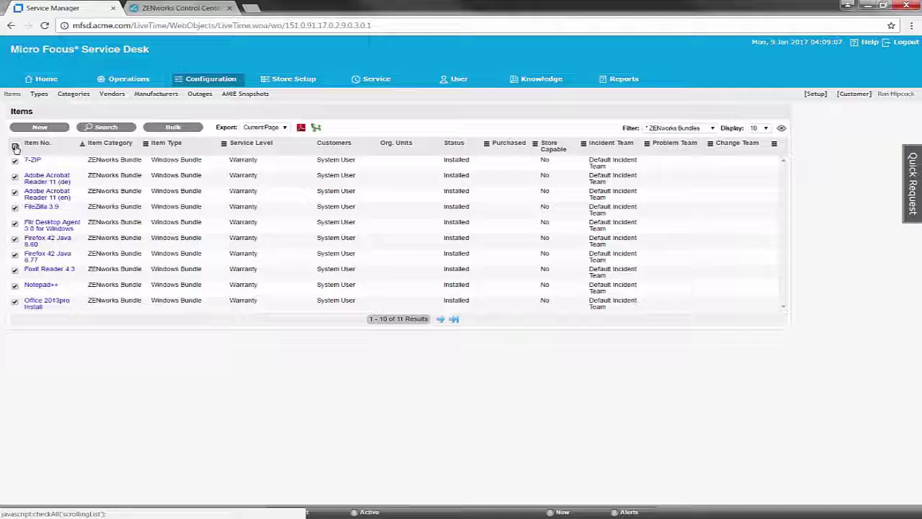
{"action": "left_click", "coordinate": [440, 318]}
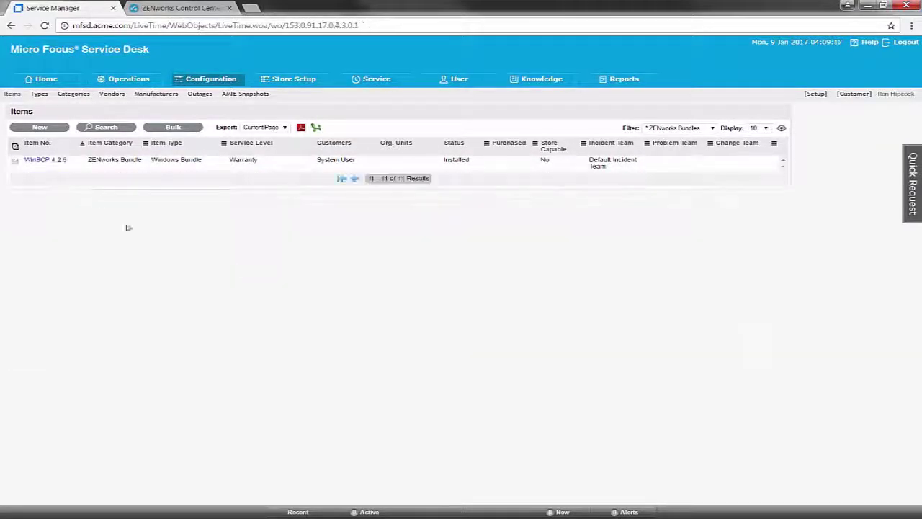
{"action": "left_click", "coordinate": [15, 162]}
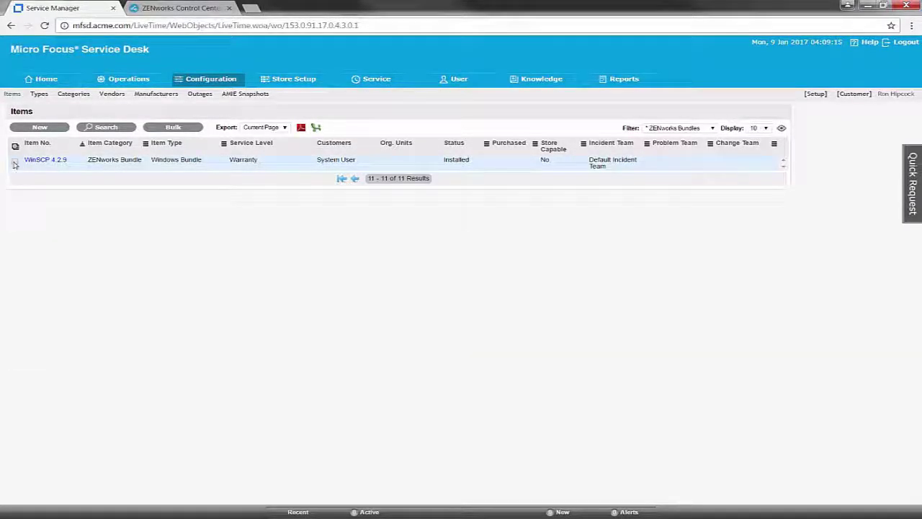
{"action": "left_click", "coordinate": [178, 129]}
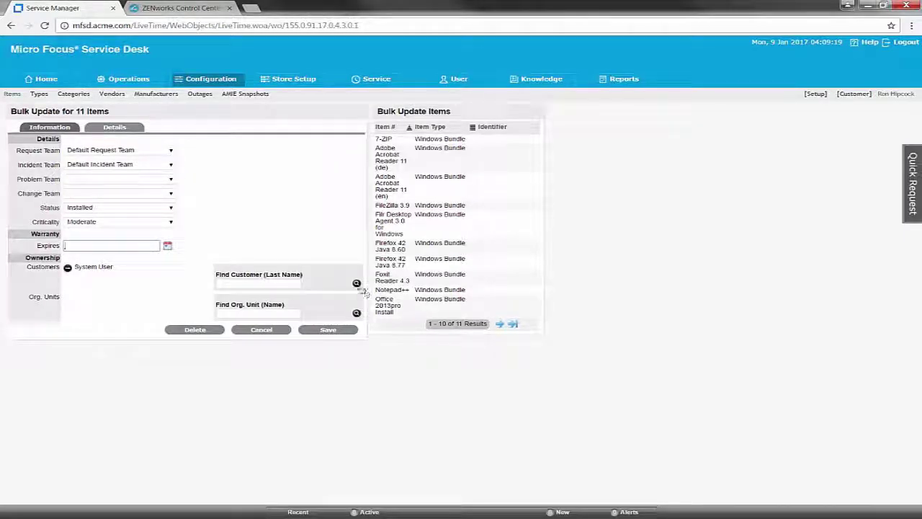
Remove System User as customer owner of the bundle items, assign the ACME org unit, save, and check ownership in the item list.
{"action": "left_click", "coordinate": [68, 267]}
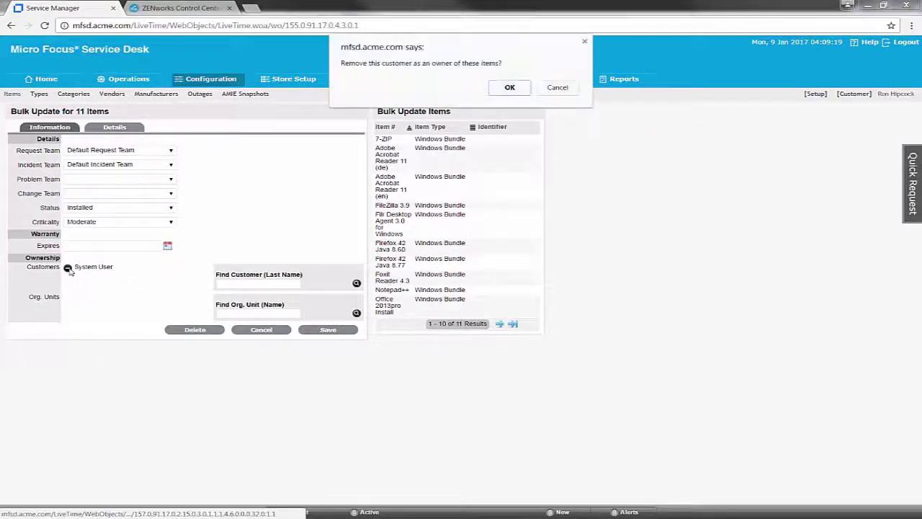
{"action": "left_click", "coordinate": [508, 90]}
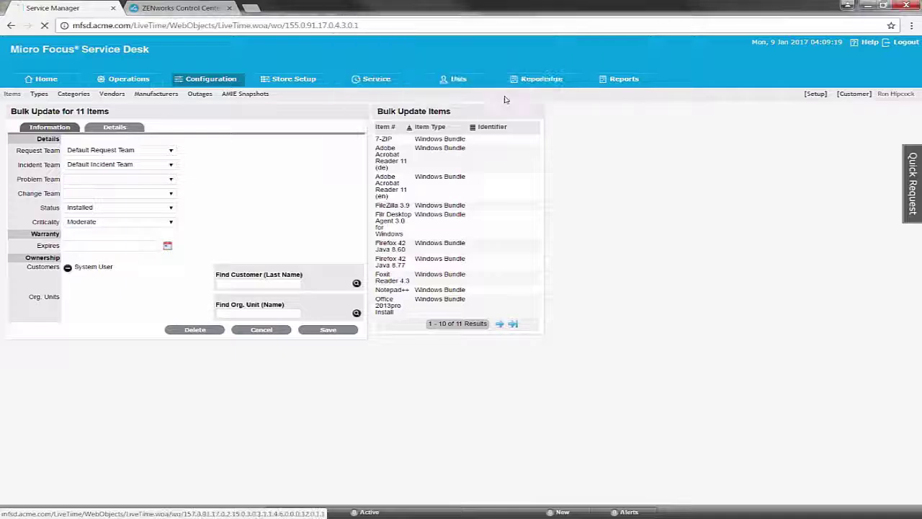
{"action": "left_click", "coordinate": [357, 314]}
{"action": "left_click", "coordinate": [227, 344]}
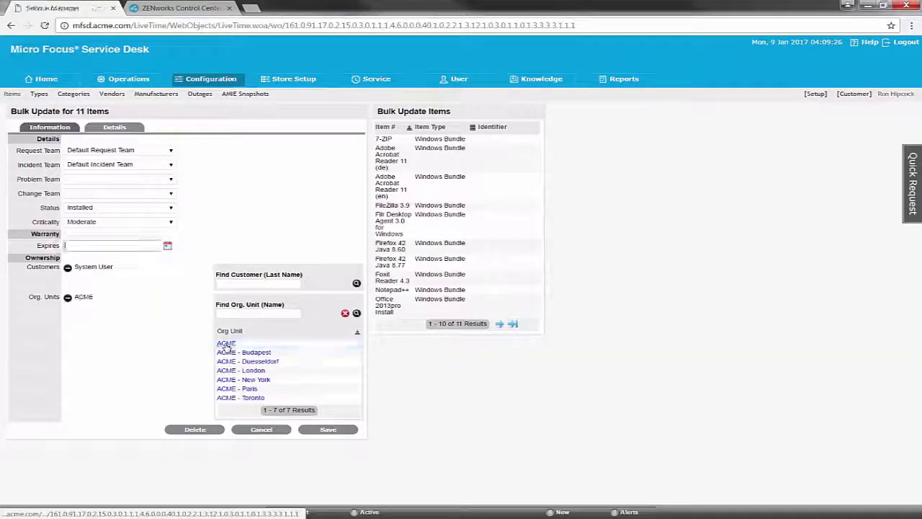
{"action": "left_click", "coordinate": [338, 433]}
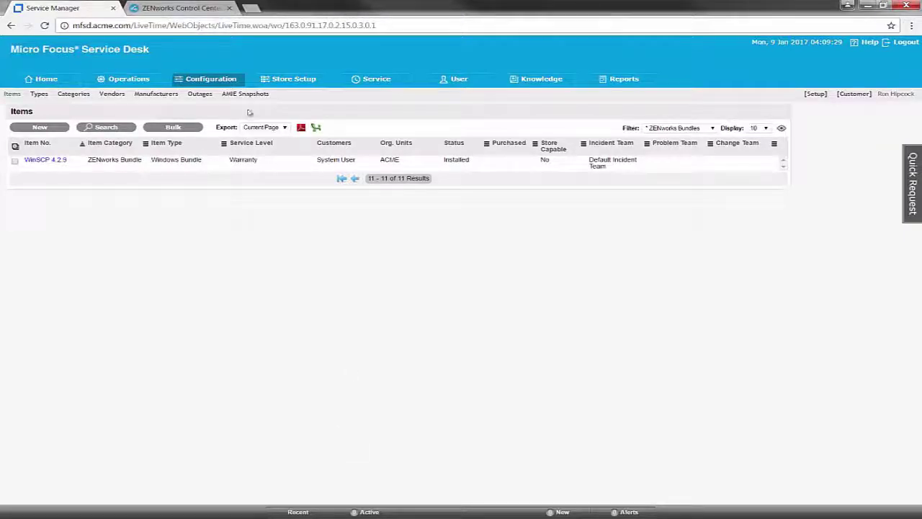
{"action": "left_click", "coordinate": [13, 94]}
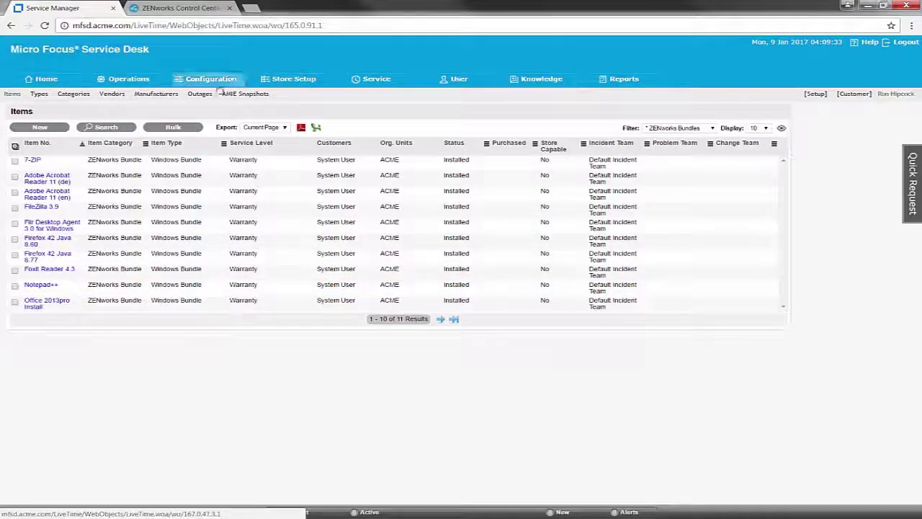
{"action": "left_click", "coordinate": [439, 319]}
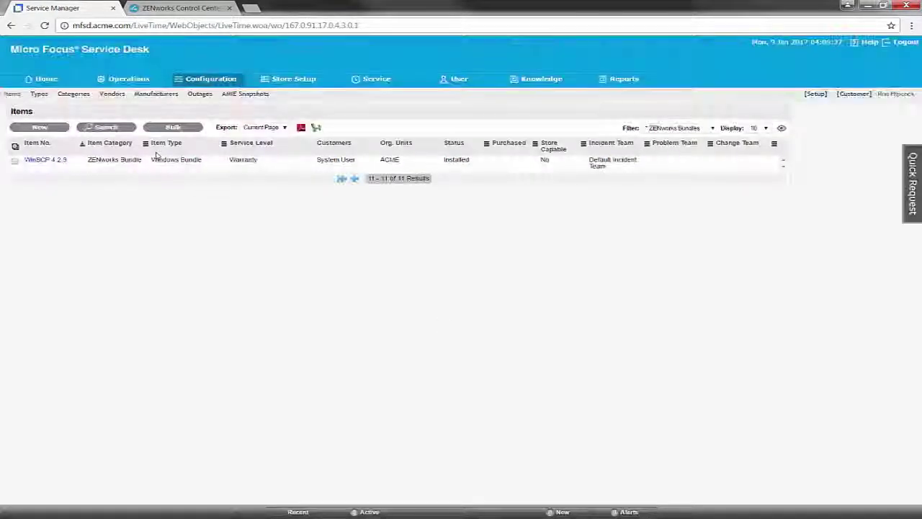
{"action": "left_click", "coordinate": [207, 81]}
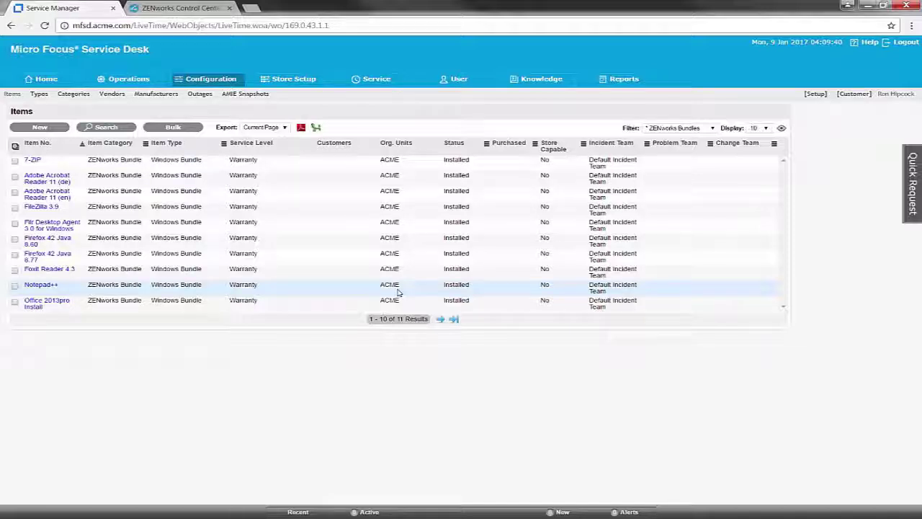
Filter the items by Hardware Catalog [sys] and bulk-update all listed hardware items to the status Deployed.
{"action": "left_click", "coordinate": [712, 128]}
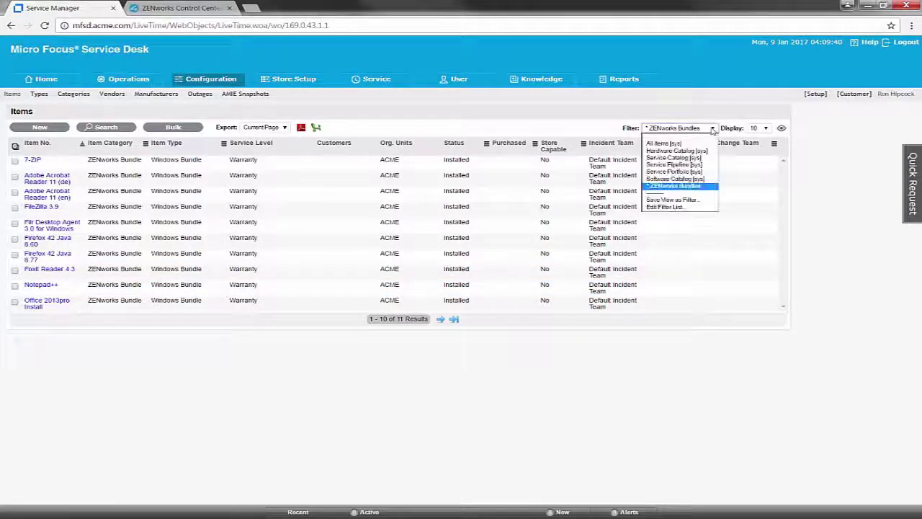
{"action": "left_click", "coordinate": [676, 150]}
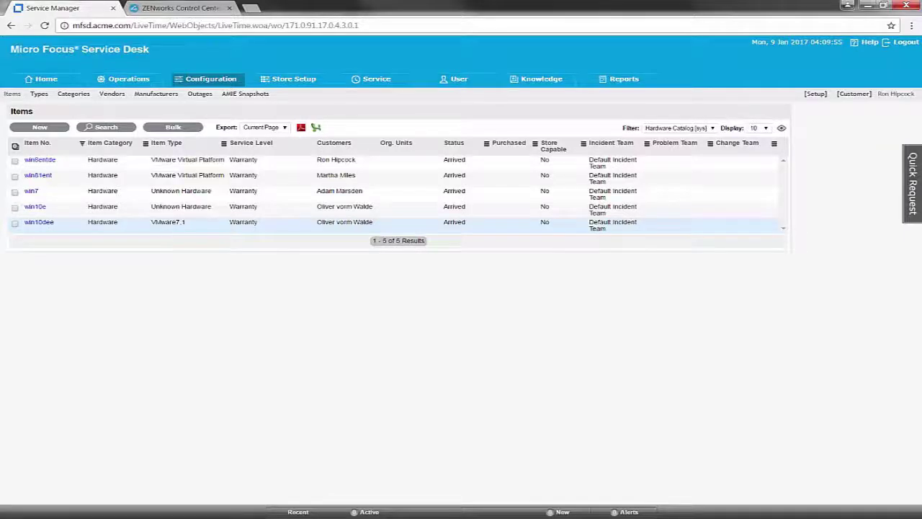
{"action": "left_click", "coordinate": [15, 146]}
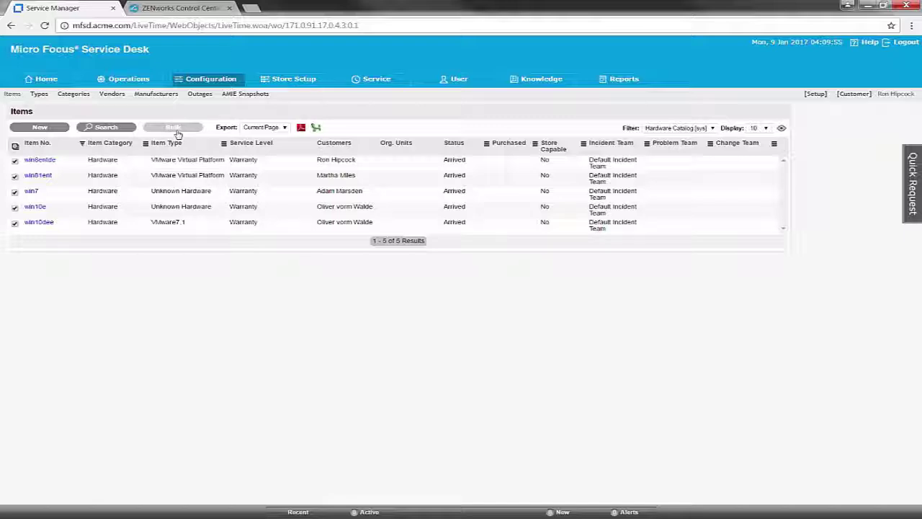
{"action": "left_click", "coordinate": [174, 128]}
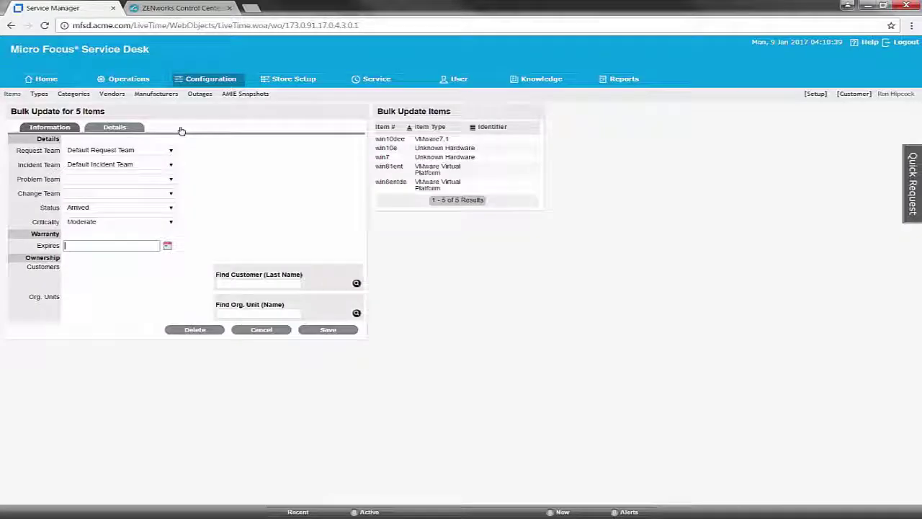
{"action": "left_click", "coordinate": [170, 209]}
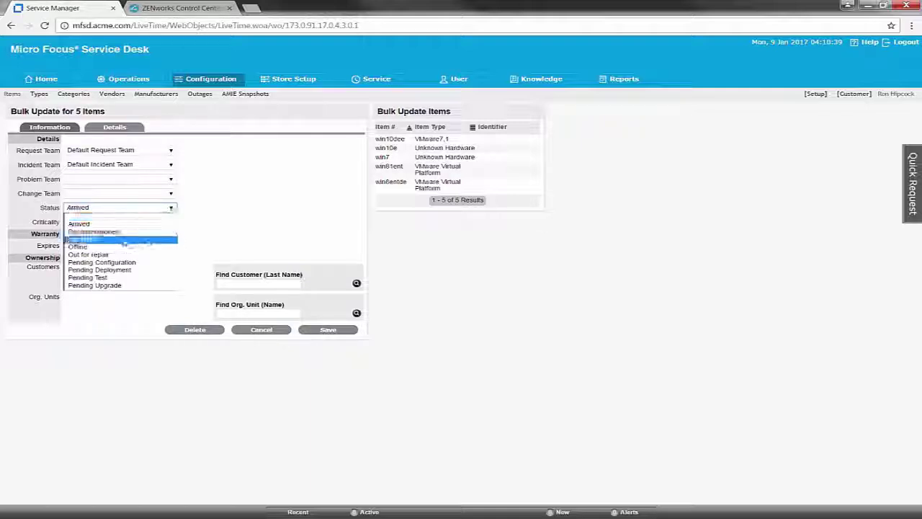
{"action": "left_click", "coordinate": [108, 239]}
{"action": "left_click", "coordinate": [343, 354]}
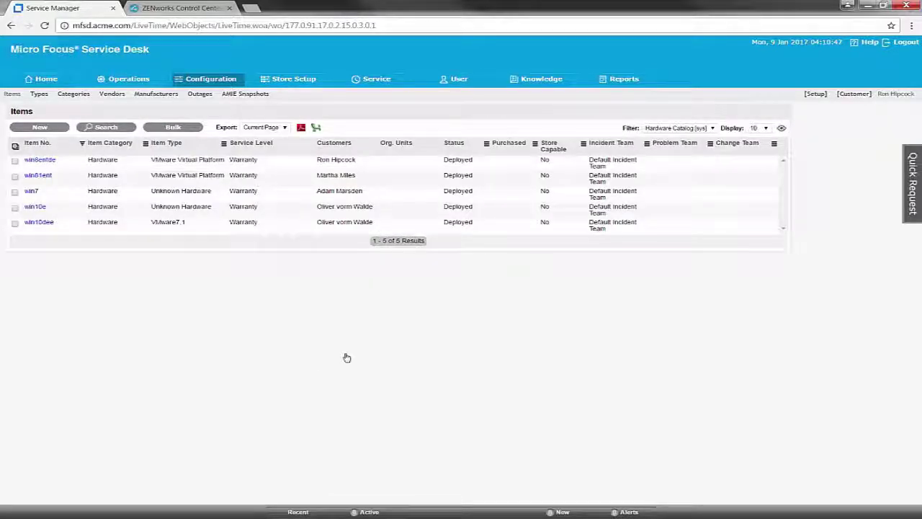
Open the Hardware item category and view its lifecycle diagram.
{"action": "left_click", "coordinate": [75, 94]}
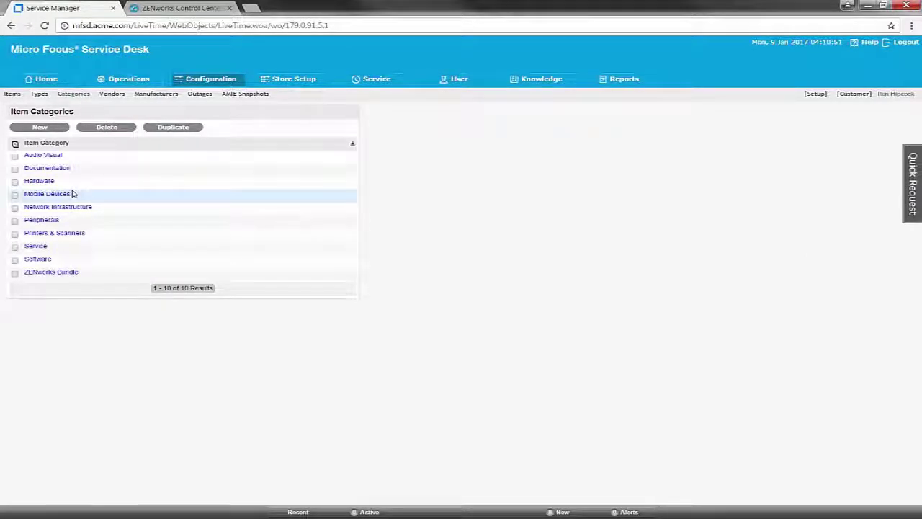
{"action": "left_click", "coordinate": [37, 180]}
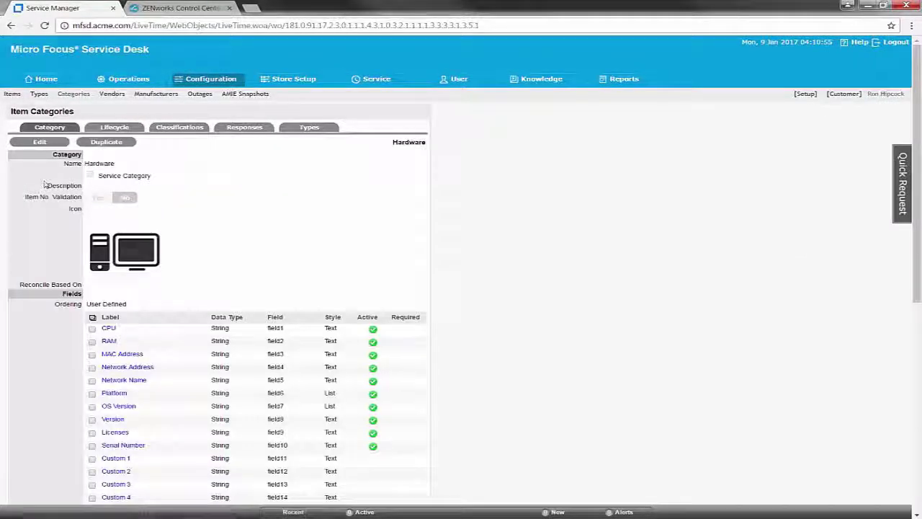
{"action": "left_click", "coordinate": [114, 127]}
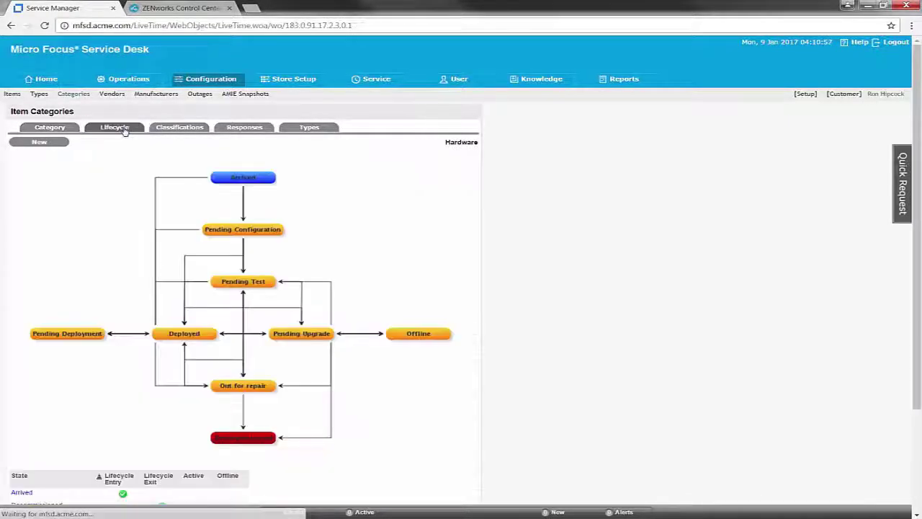